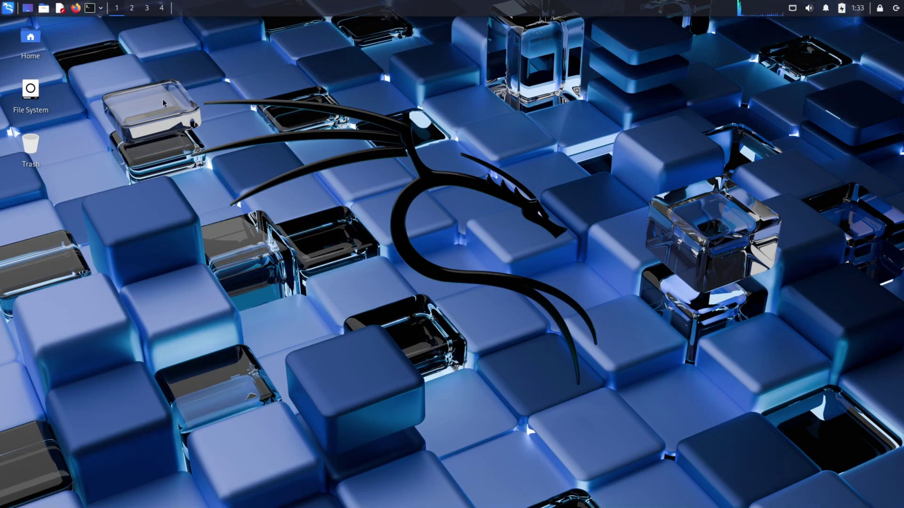
# - In a new terminal, run sudo apt update, clear, then run sudo apt upgrade and answer Y
pyautogui.click(90, 7)
pyautogui.write('sudo')
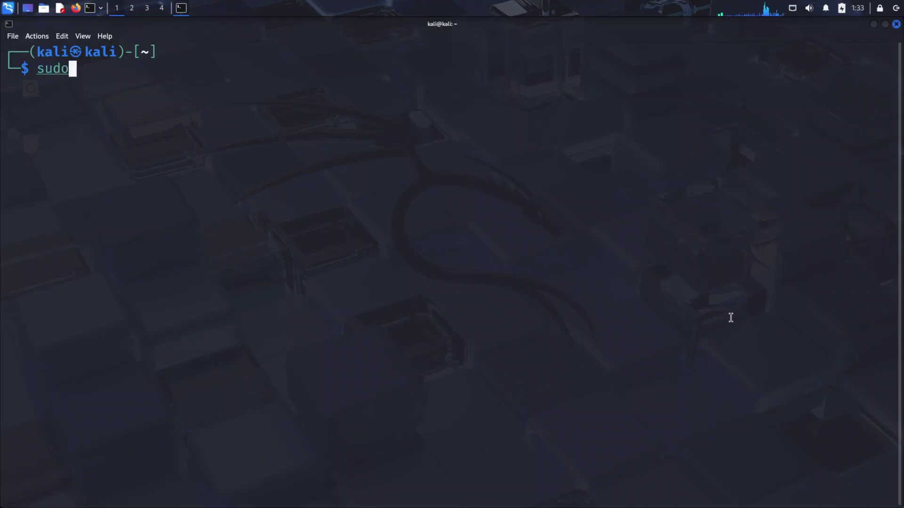
pyautogui.write(' apt update')
pyautogui.press('Return')
pyautogui.press('Return')
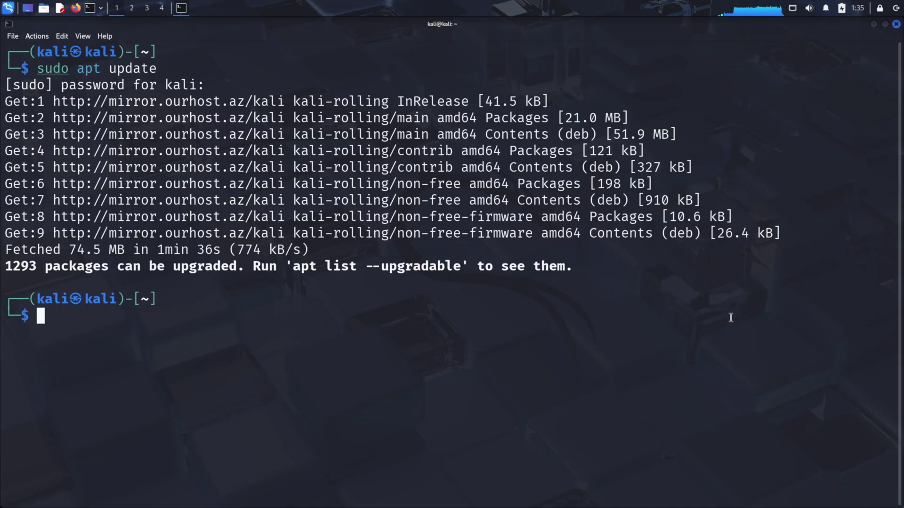
pyautogui.write('clear')
pyautogui.press('Return')
pyautogui.write('sudo a')
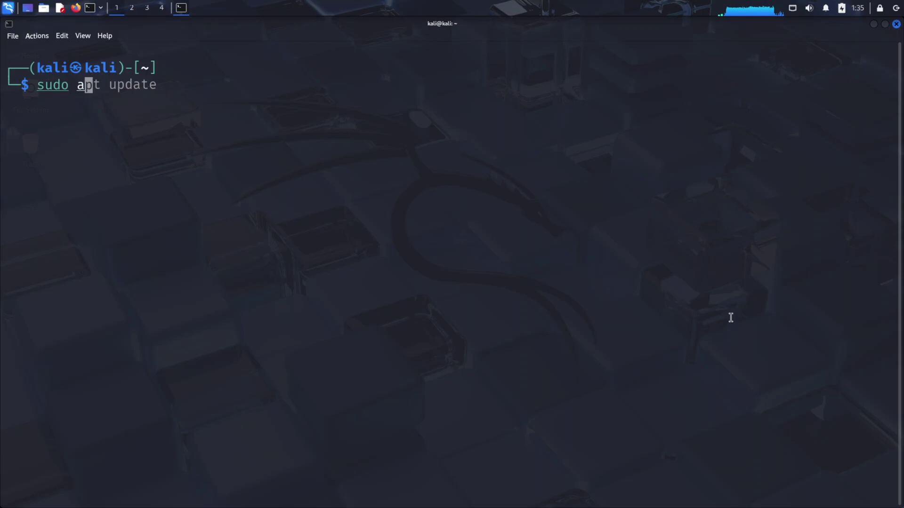
pyautogui.write('pt upgrade')
pyautogui.press('Return')
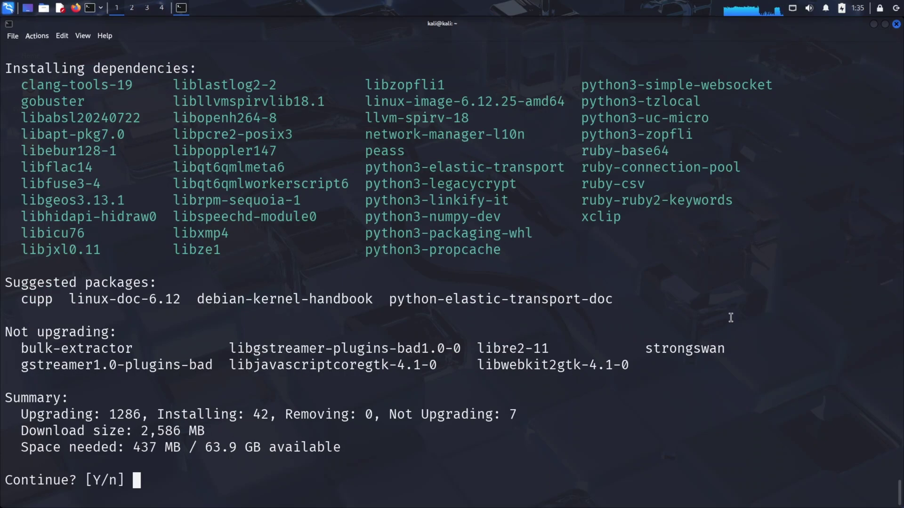
pyautogui.write('Y')
pyautogui.press('Return')
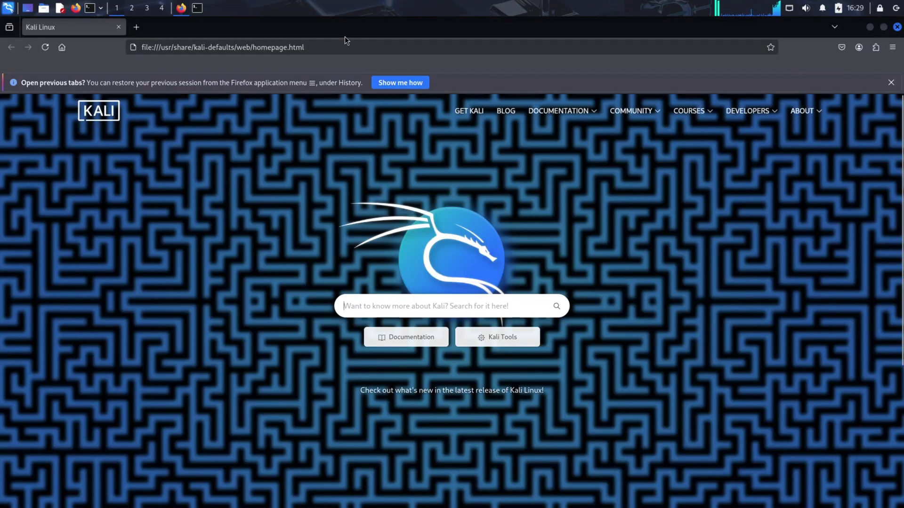
# - Load github.com/techsky-eh/est and copy the EST repository's HTTPS clone URL
pyautogui.click(345, 40)
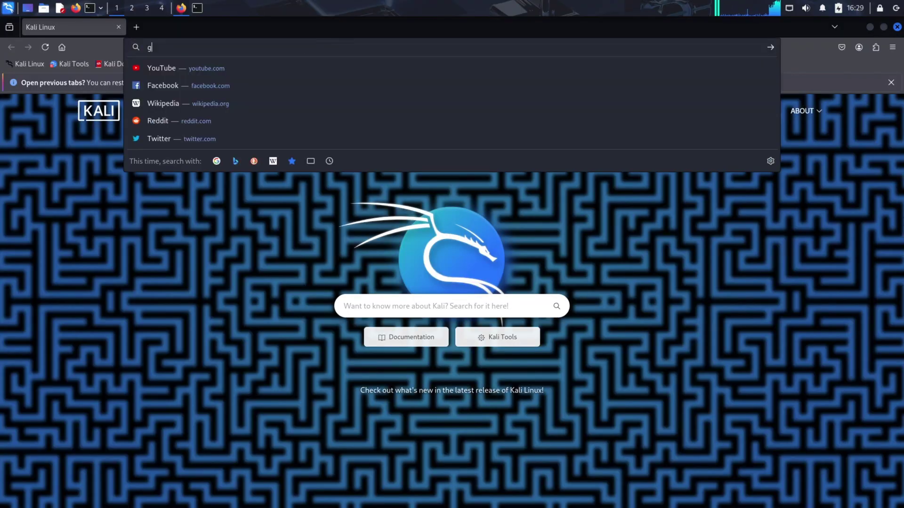
pyautogui.write('github.com/t')
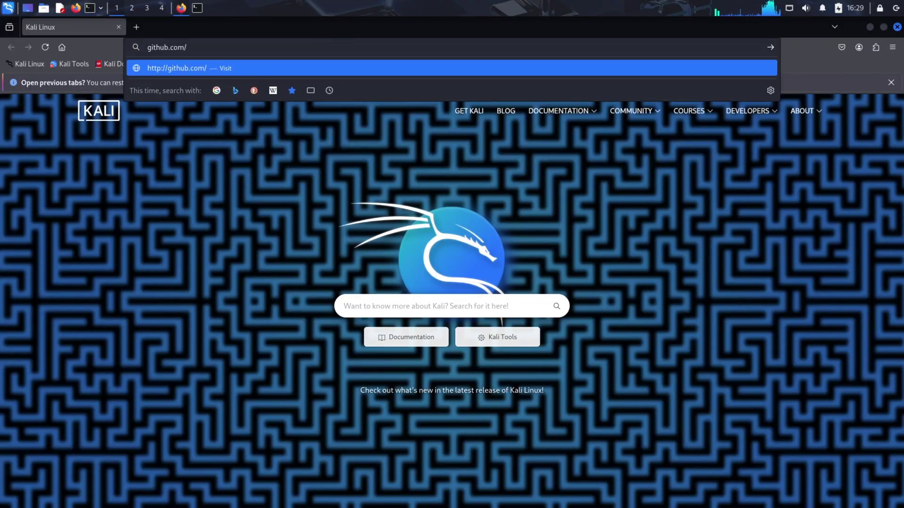
pyautogui.write('echsky-eh')
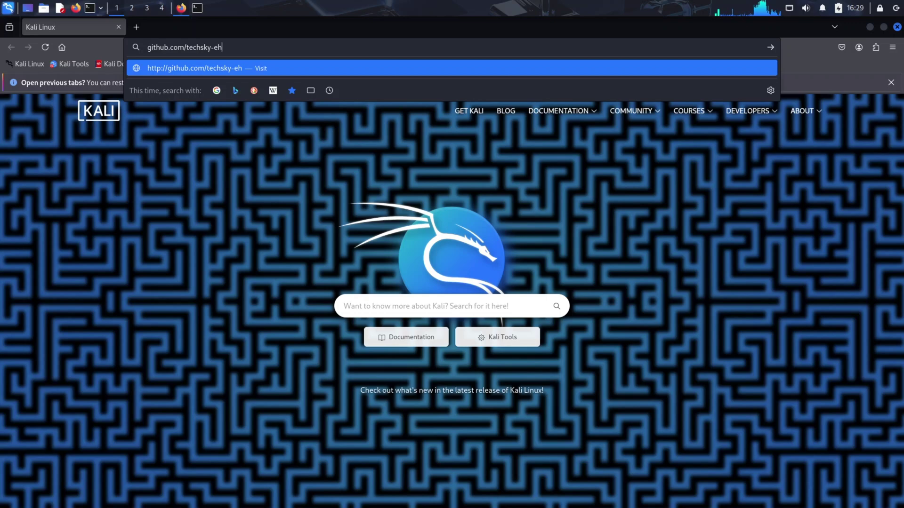
pyautogui.write('/est')
pyautogui.press('Return')
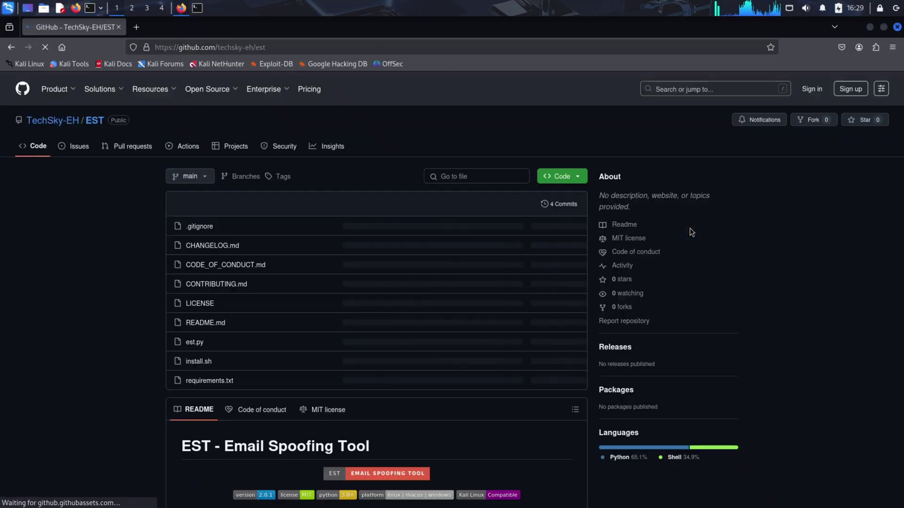
pyautogui.scroll(-3, 800, 277)
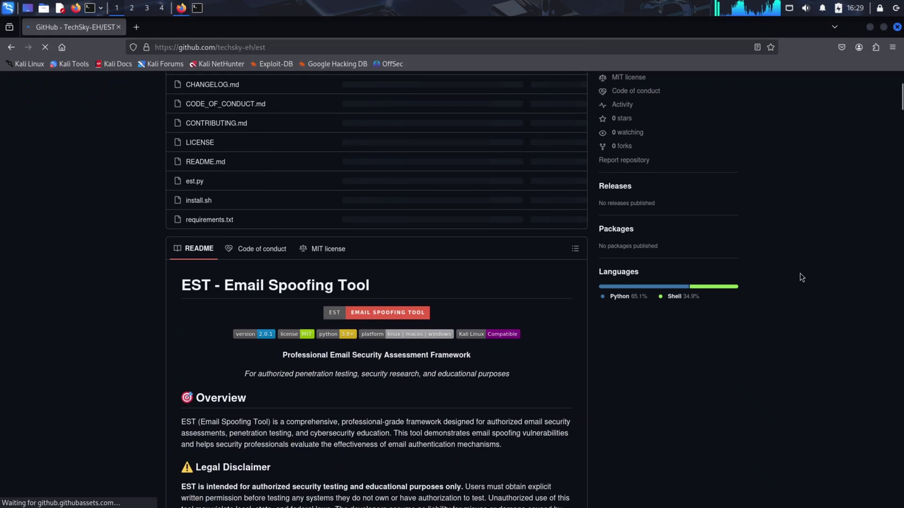
pyautogui.scroll(-3, 800, 277)
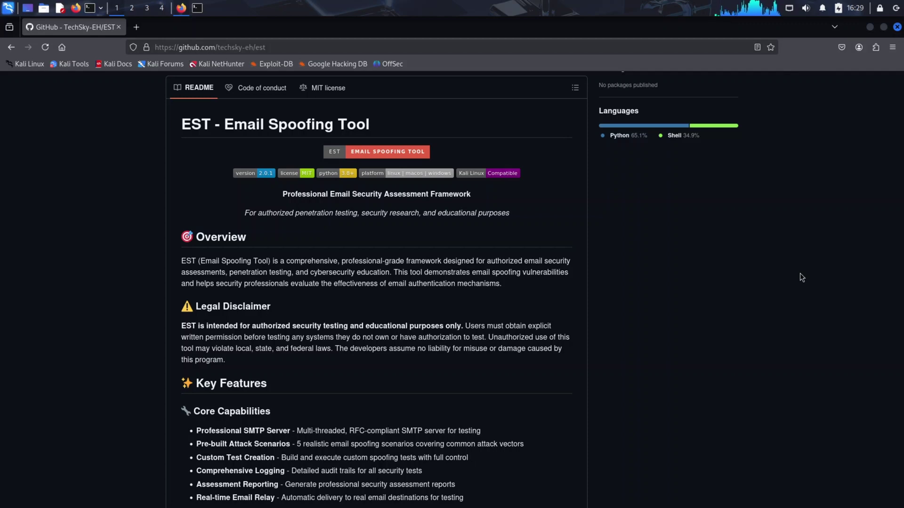
pyautogui.scroll(5, 800, 277)
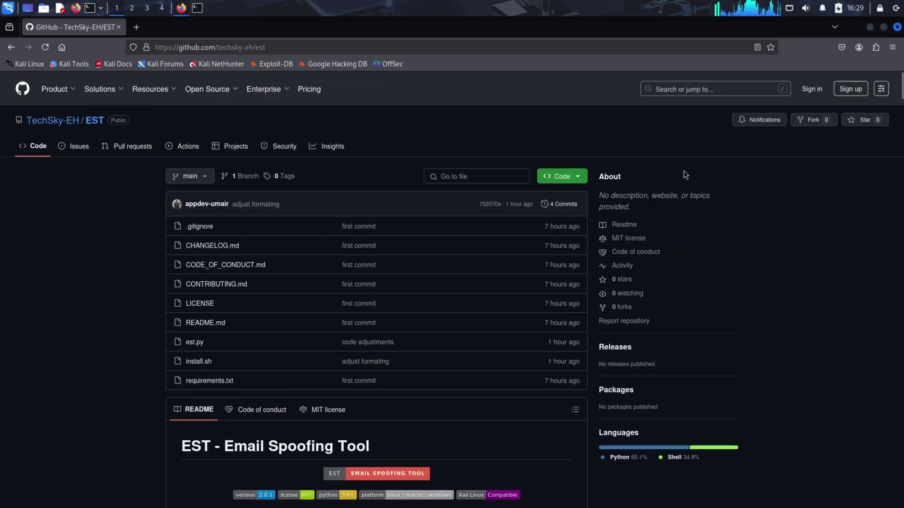
pyautogui.click(579, 177)
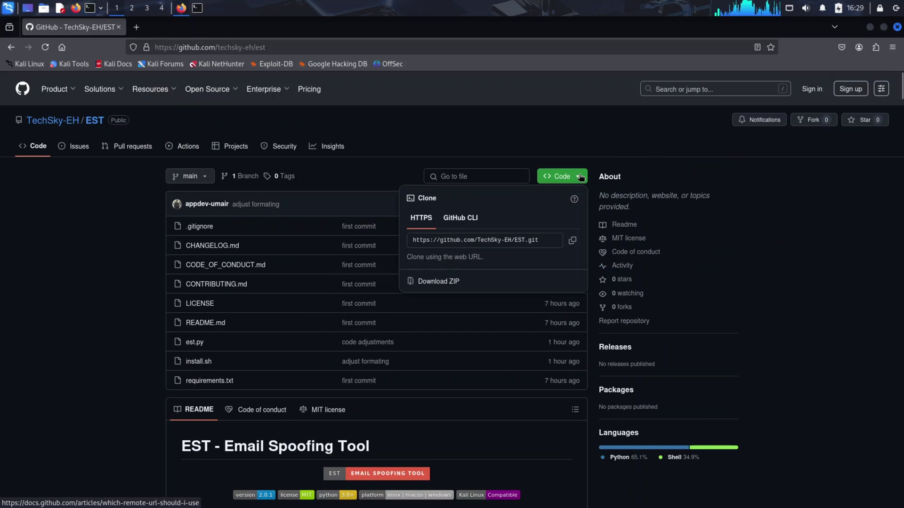
pyautogui.click(574, 241)
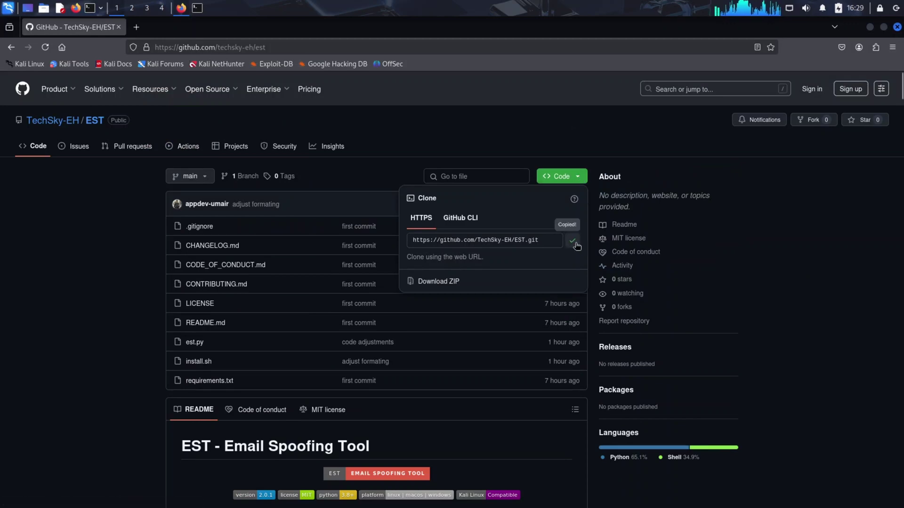
pyautogui.click(613, 157)
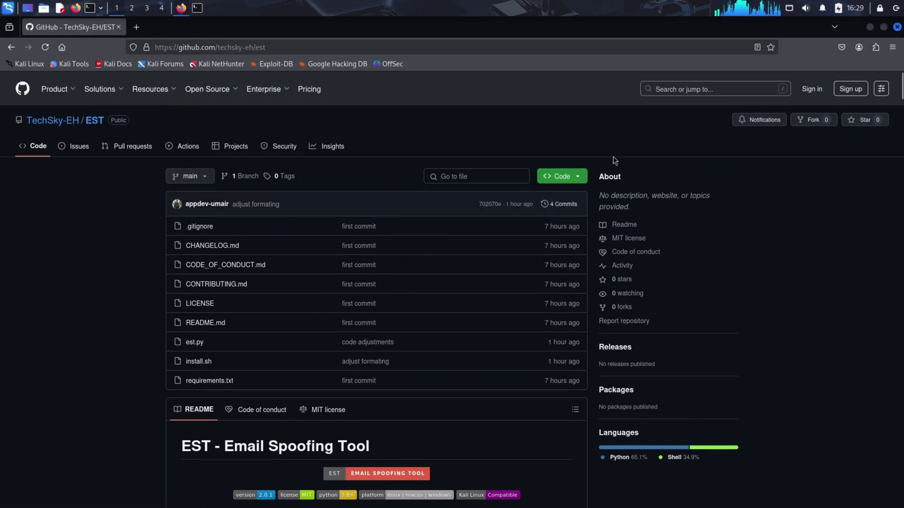
# - Clone the EST repository with git clone and the pasted HTTPS URL
pyautogui.click(867, 28)
pyautogui.write('git clo')
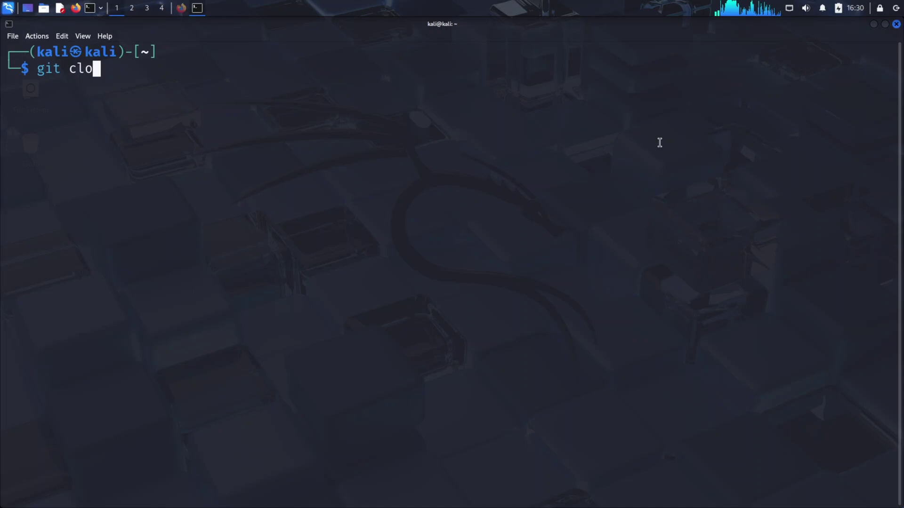
pyautogui.write('ne')
pyautogui.rightClick(660, 143)
pyautogui.click(708, 157)
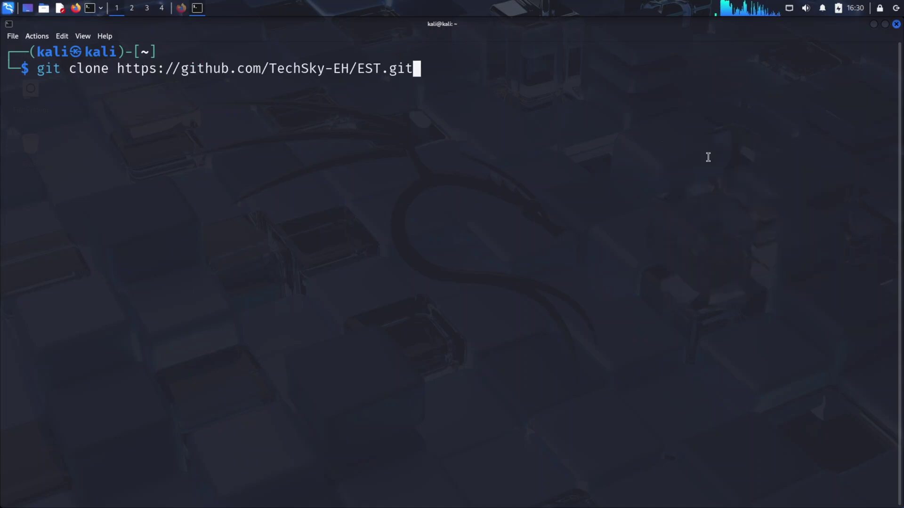
pyautogui.press('Return')
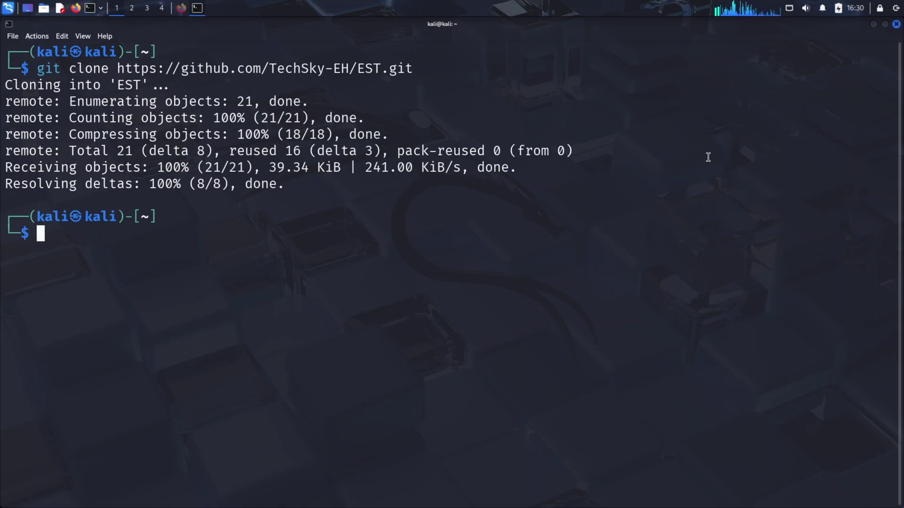
pyautogui.write('cd EST')
# - Enter the EST folder, list its files and make install.sh executable with chmod +x
pyautogui.press('Return')
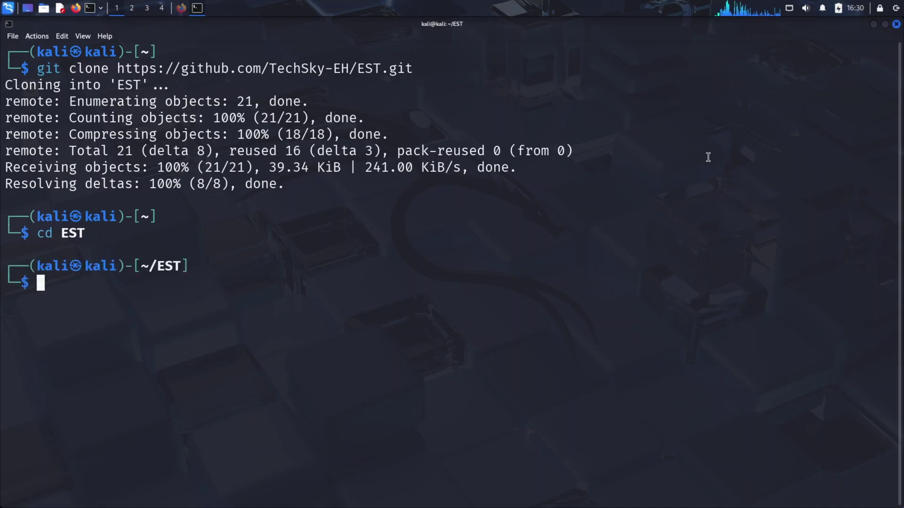
pyautogui.write('ls')
pyautogui.press('Return')
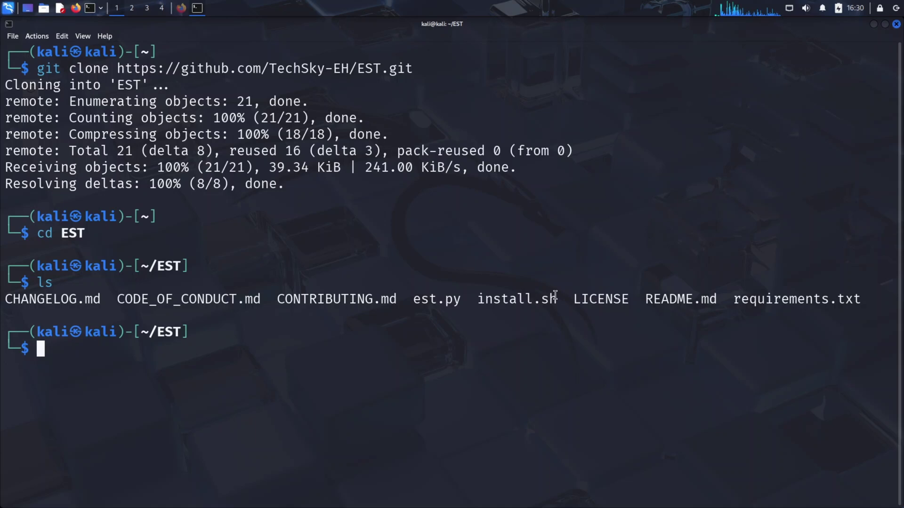
pyautogui.moveTo(557, 299); pyautogui.dragTo(479, 301)
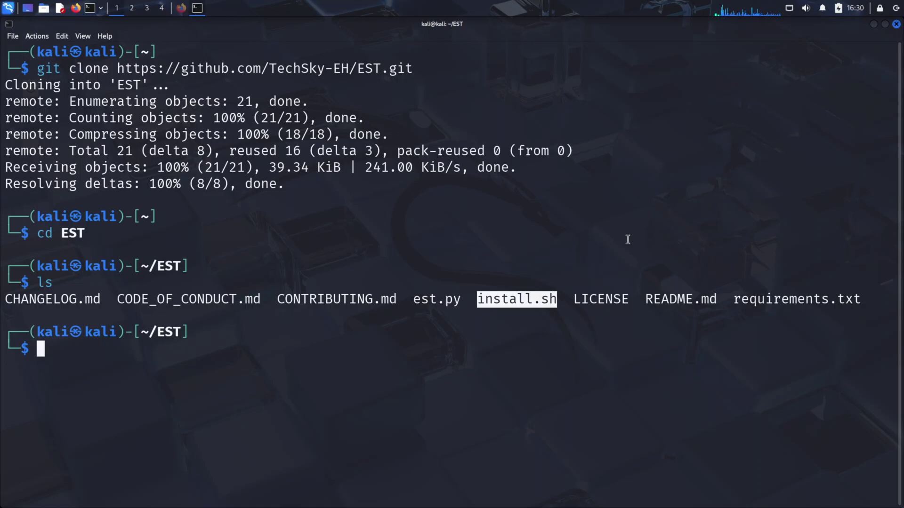
pyautogui.write('chmod +')
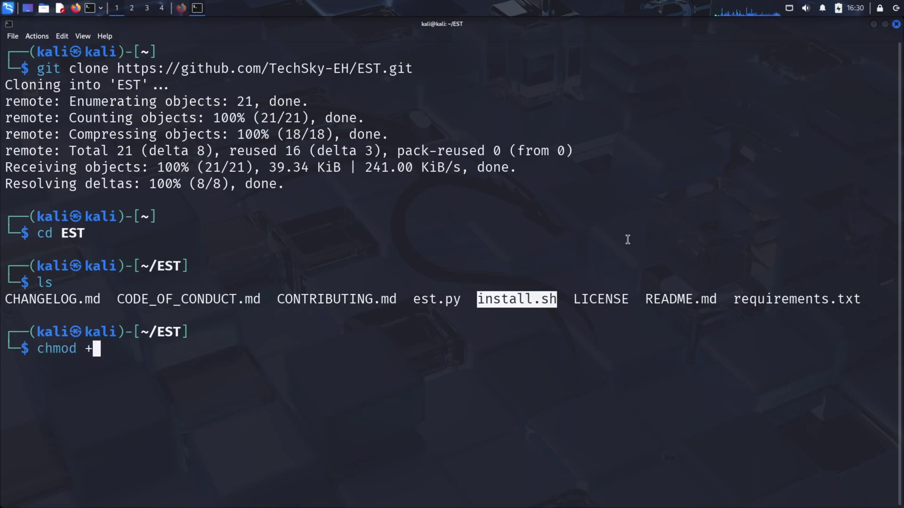
pyautogui.write('x')
pyautogui.rightClick(627, 240)
pyautogui.click(691, 270)
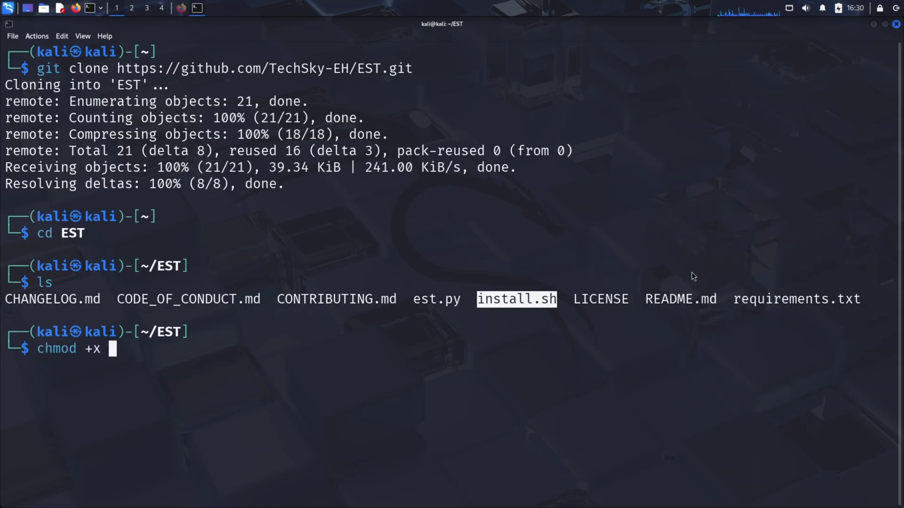
pyautogui.press('Return')
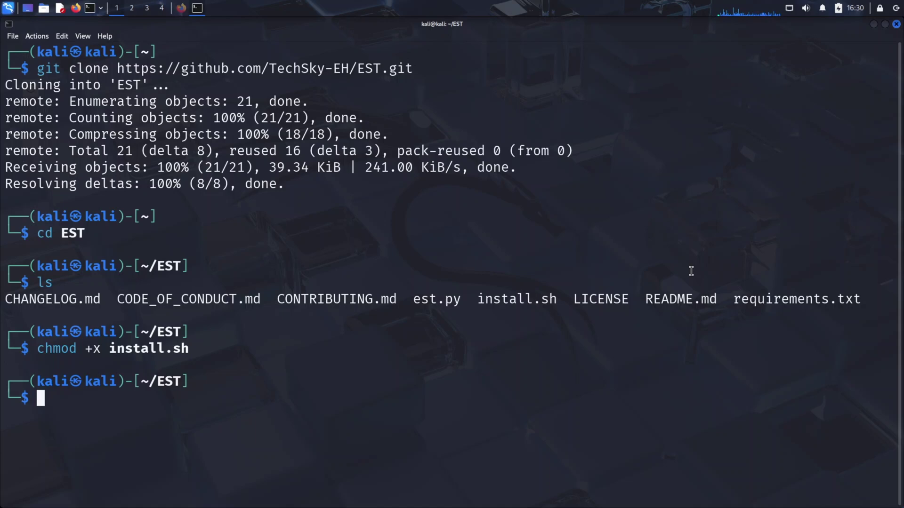
pyautogui.write('c')
pyautogui.write('lear')
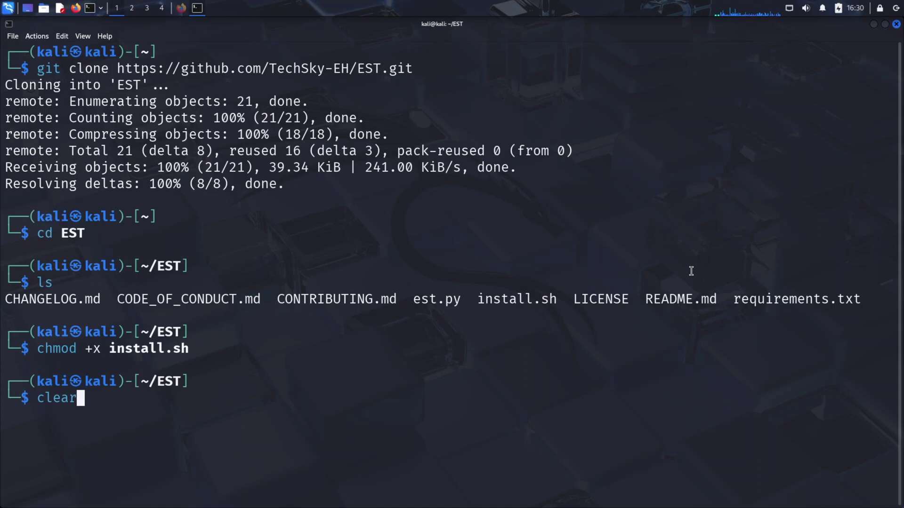
# - Run ./install.sh, confirm with y, enter the sudo password, then clear once EST v2.0.1 installs
pyautogui.press('Return')
pyautogui.write('./ins')
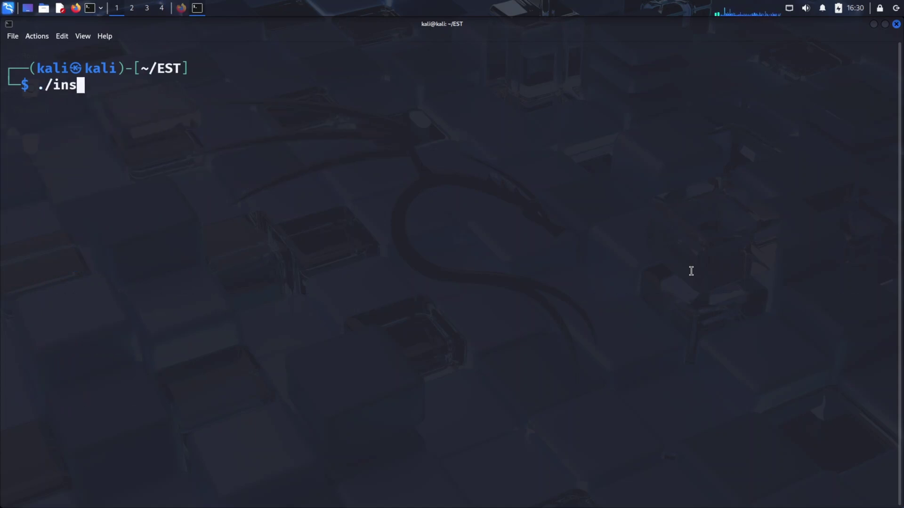
pyautogui.write('tall.sh')
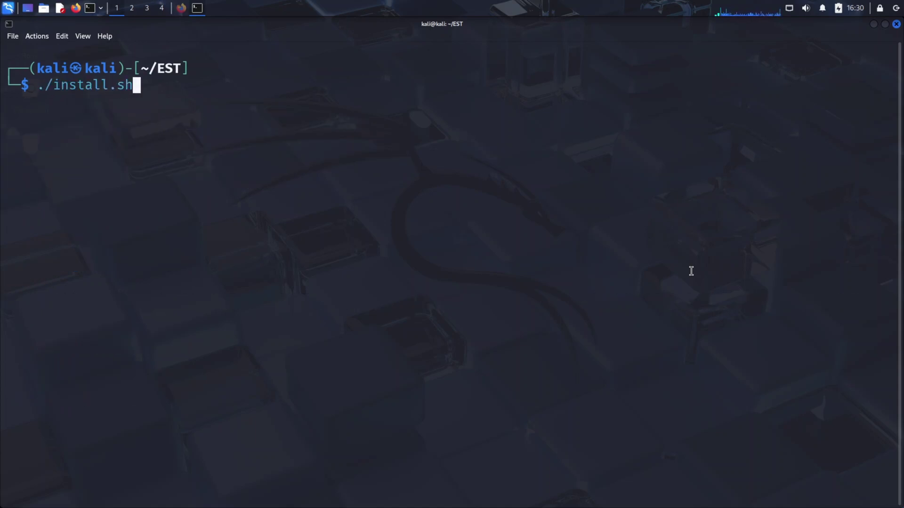
pyautogui.press('Return')
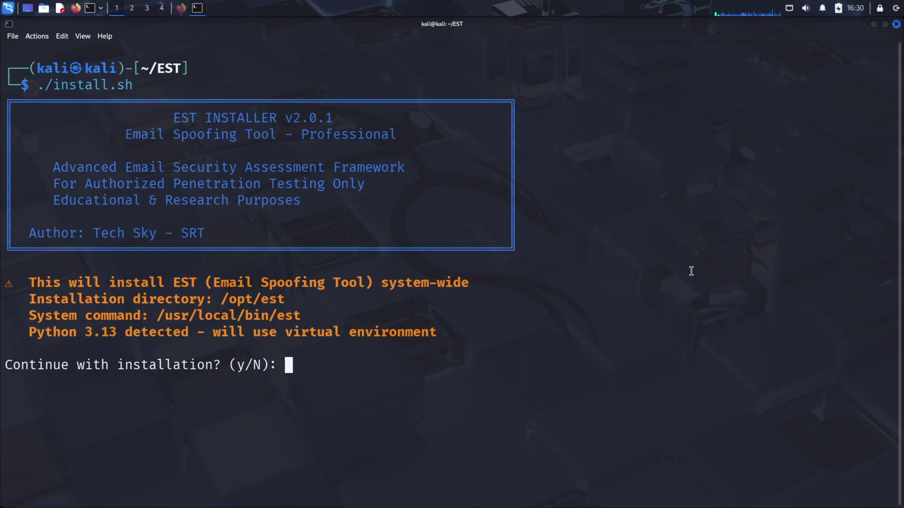
pyautogui.write('y')
pyautogui.press('Return')
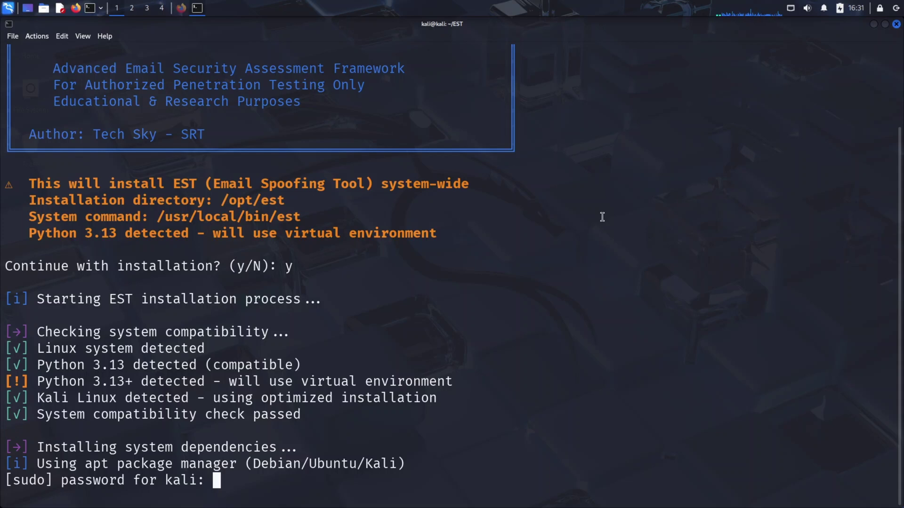
pyautogui.press('Return')
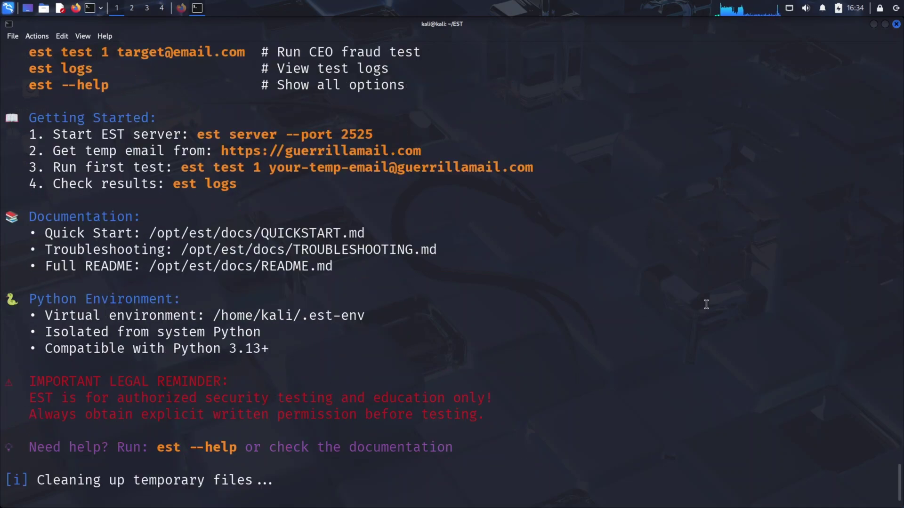
pyautogui.hotkey('ctrl', 'l')
pyautogui.write('est ')
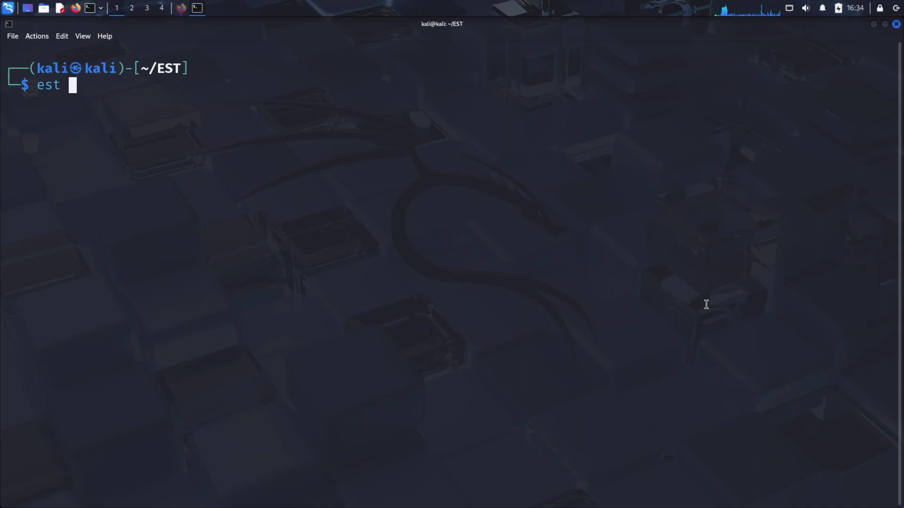
pyautogui.write('--')
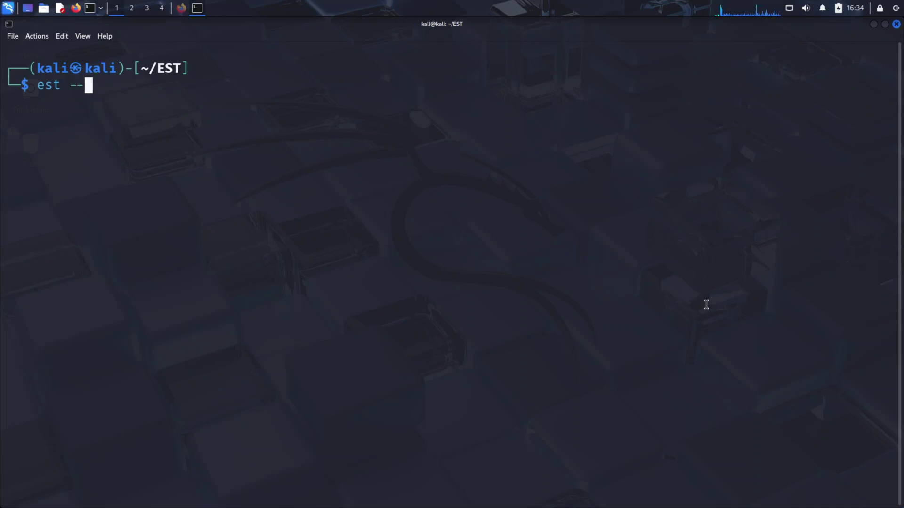
pyautogui.write('help')
# - Run est --help to display EST's commands, options and usage examples
pyautogui.press('Return')
pyautogui.scroll(2, 706, 304)
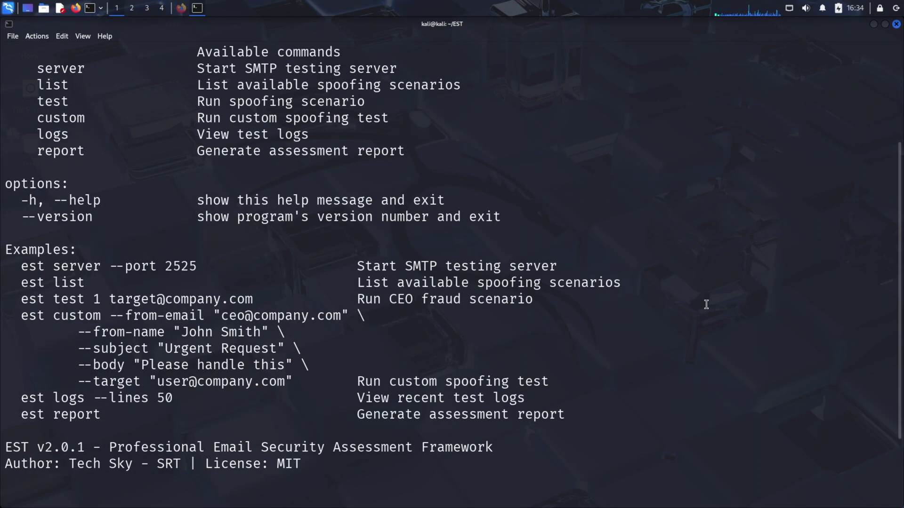
pyautogui.scroll(3, 706, 305)
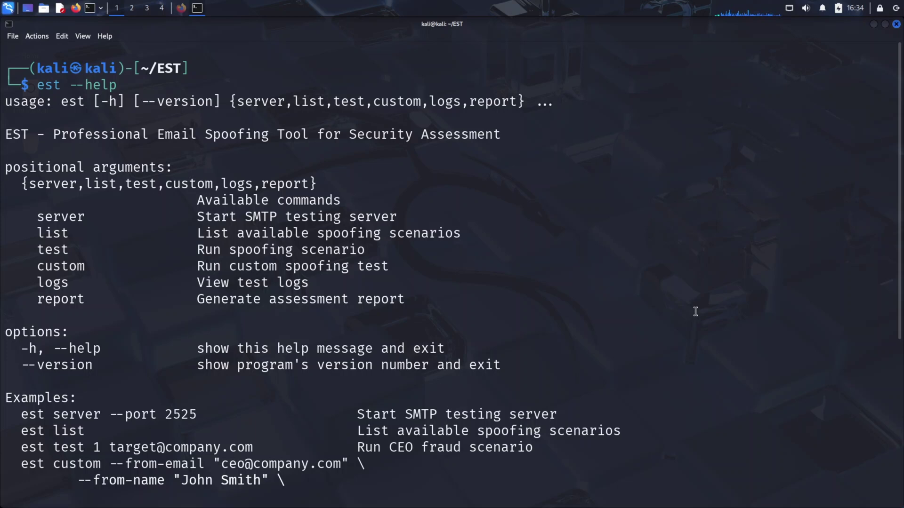
pyautogui.scroll(-2, 695, 311)
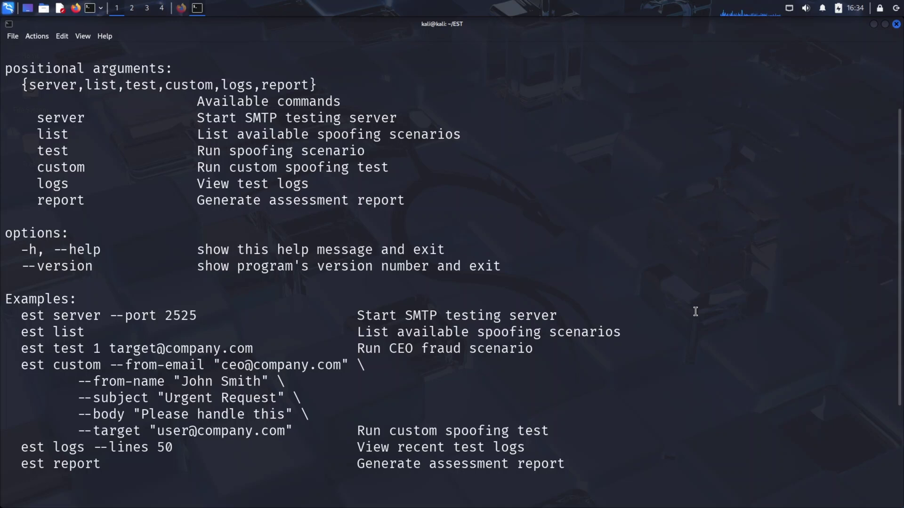
pyautogui.scroll(-2, 695, 311)
pyautogui.scroll(-1, 694, 312)
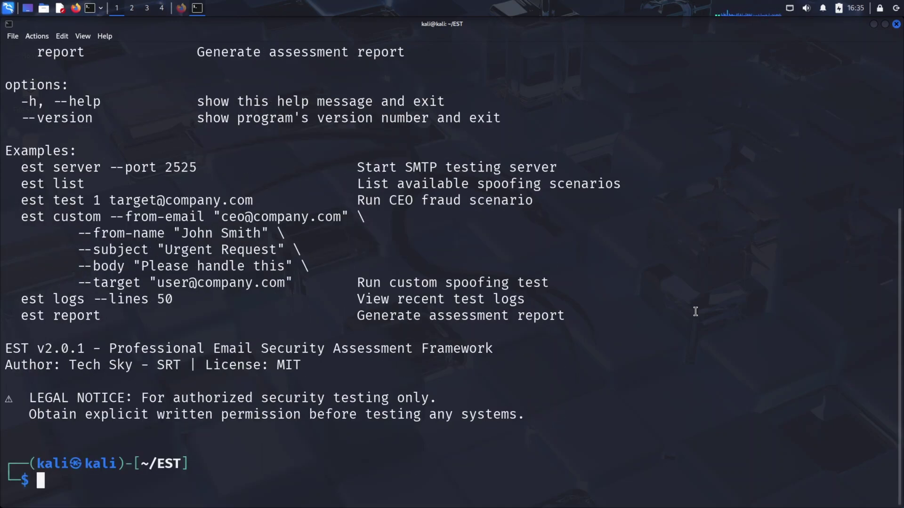
pyautogui.write('clear')
# - Start the EST server with est server --port 2525, minimize it, and open a second terminal
pyautogui.press('Return')
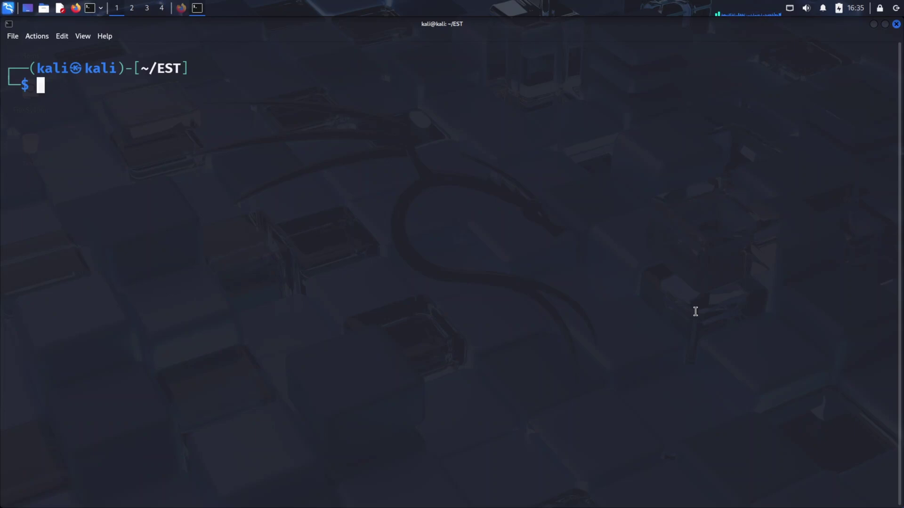
pyautogui.write('est se')
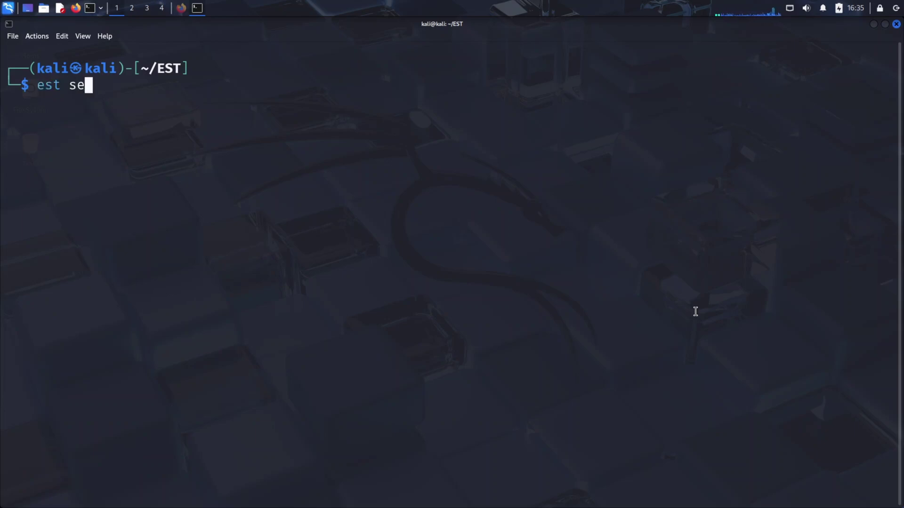
pyautogui.write('rver --port ')
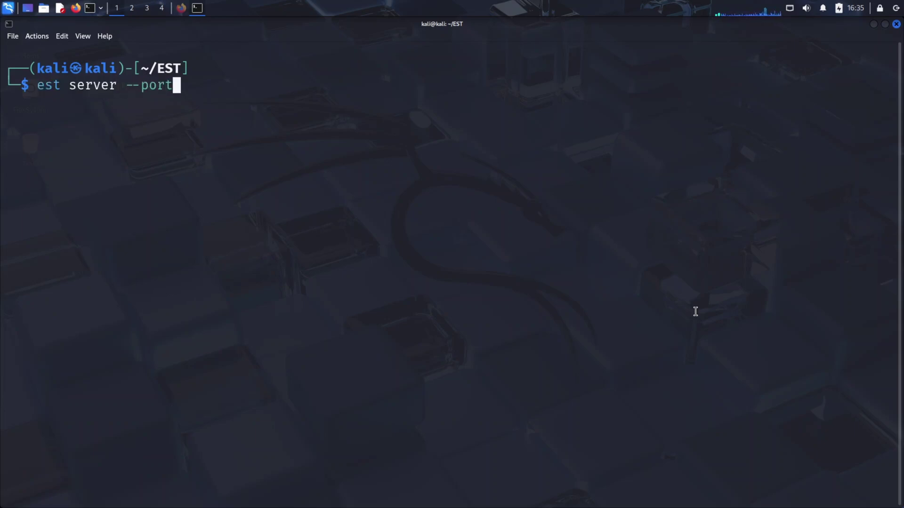
pyautogui.write('2525')
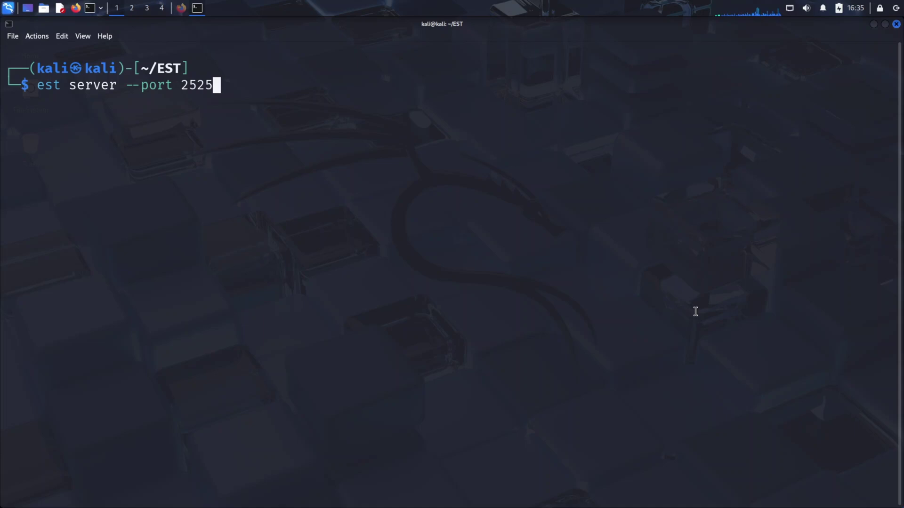
pyautogui.press('Return')
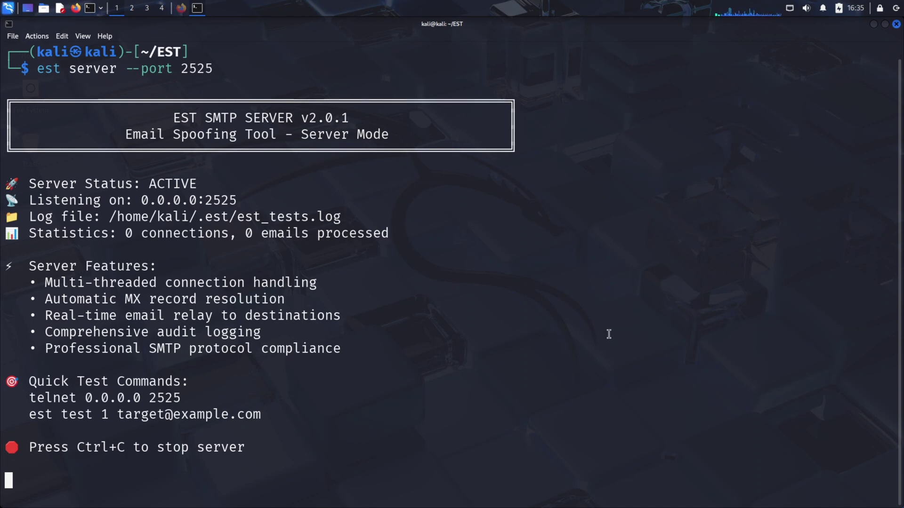
pyautogui.click(873, 24)
pyautogui.click(90, 7)
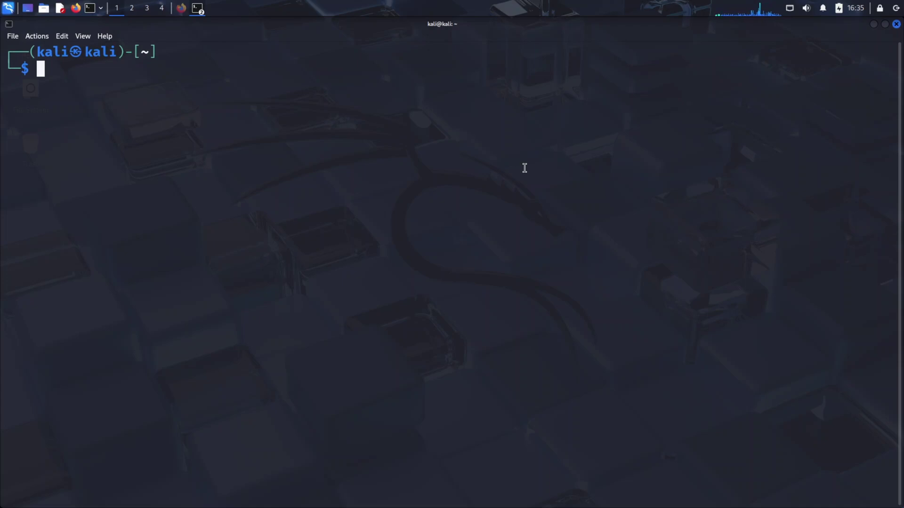
pyautogui.write('est list')
# - Run est list to show the five scenarios and highlight the 'est test <id> <target>' hint
pyautogui.press('Return')
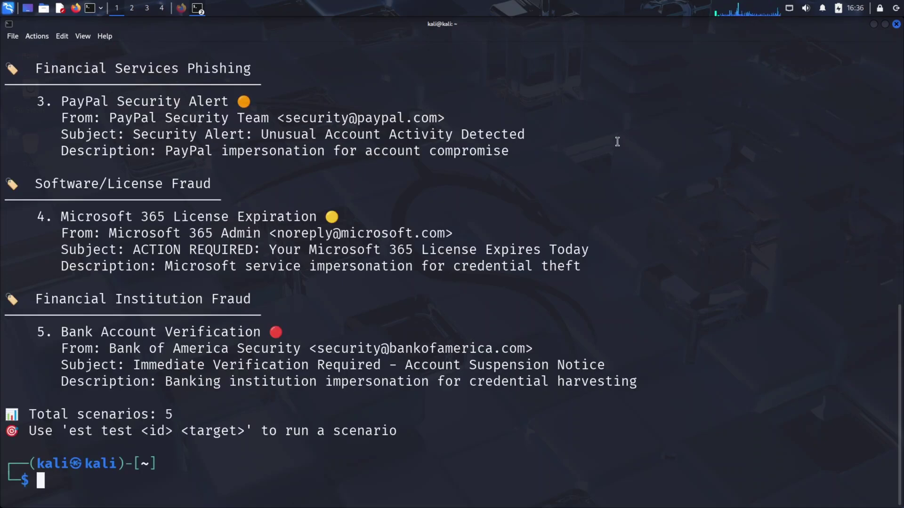
pyautogui.scroll(2, 617, 142)
pyautogui.scroll(1, 616, 142)
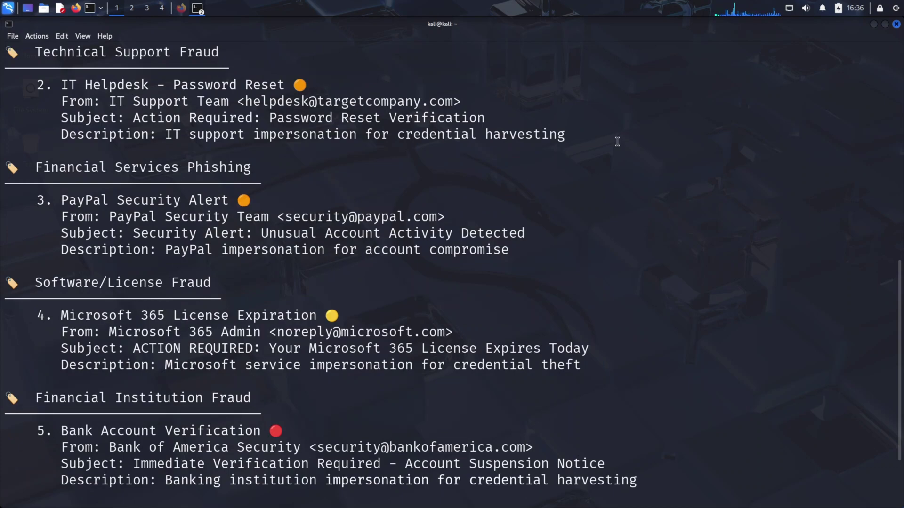
pyautogui.scroll(3, 616, 141)
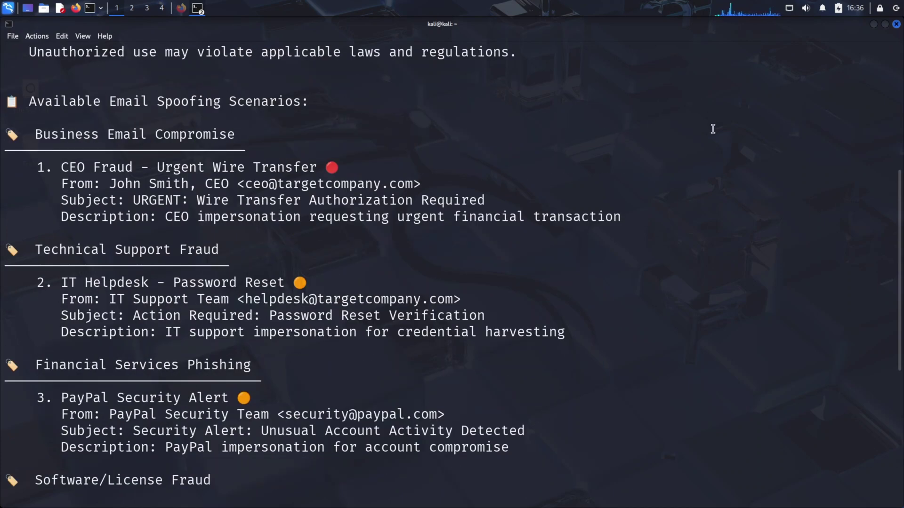
pyautogui.scroll(2, 712, 131)
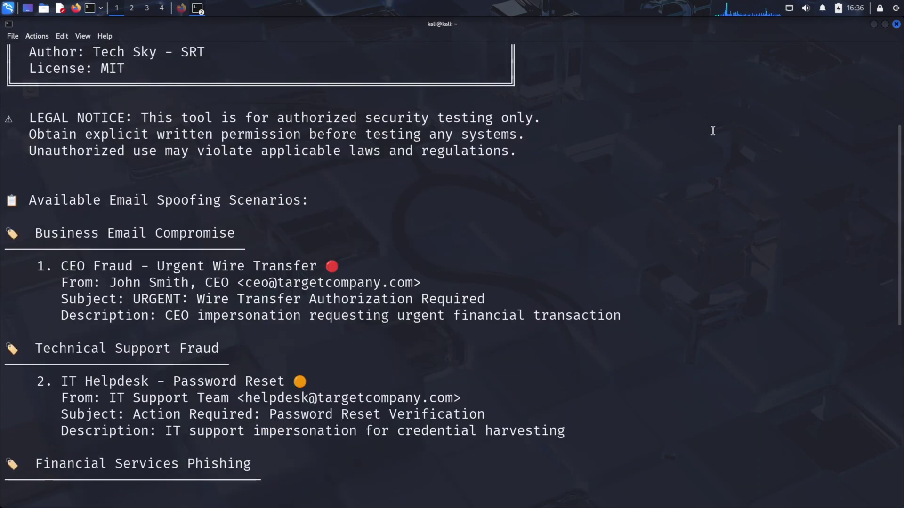
pyautogui.scroll(1, 713, 130)
pyautogui.scroll(2, 712, 131)
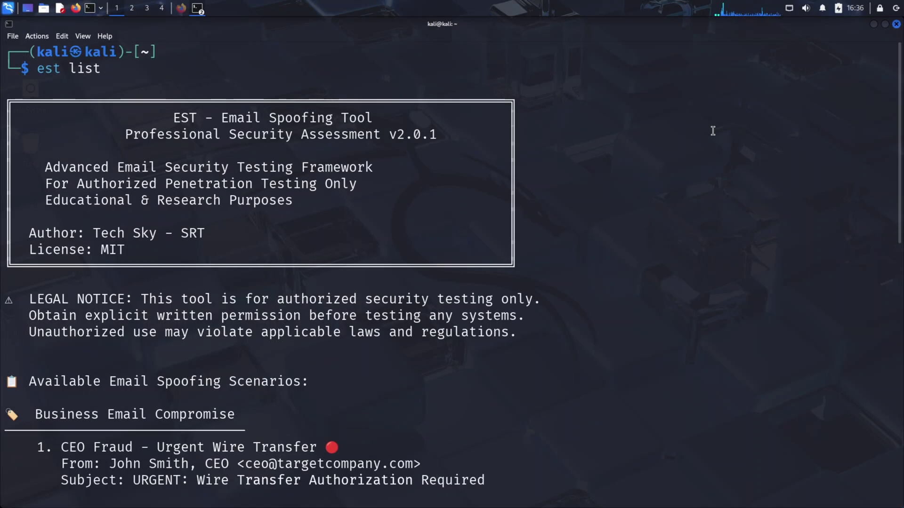
pyautogui.scroll(-3, 712, 130)
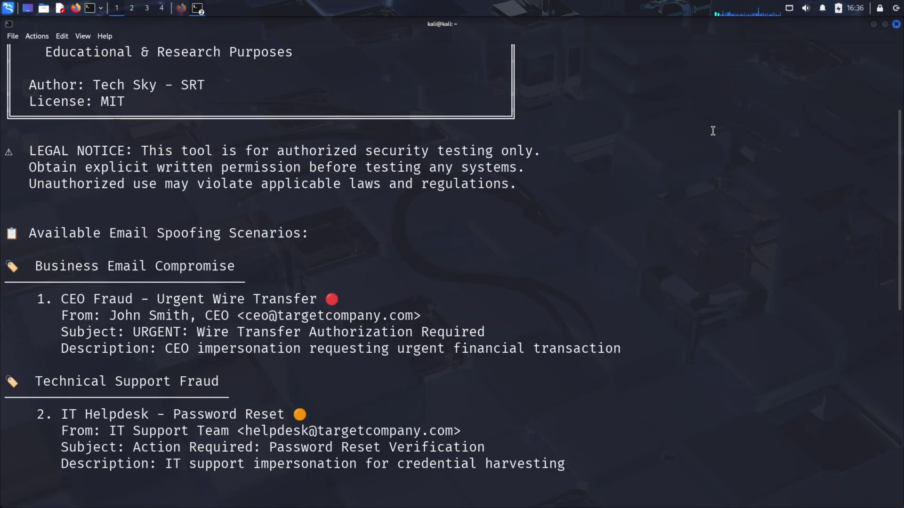
pyautogui.scroll(-3, 713, 131)
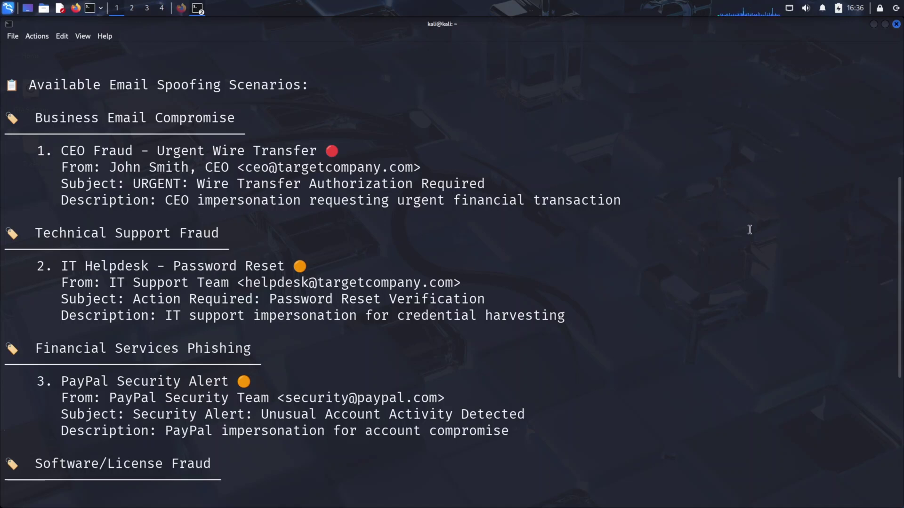
pyautogui.scroll(-1, 749, 229)
pyautogui.scroll(-5, 749, 229)
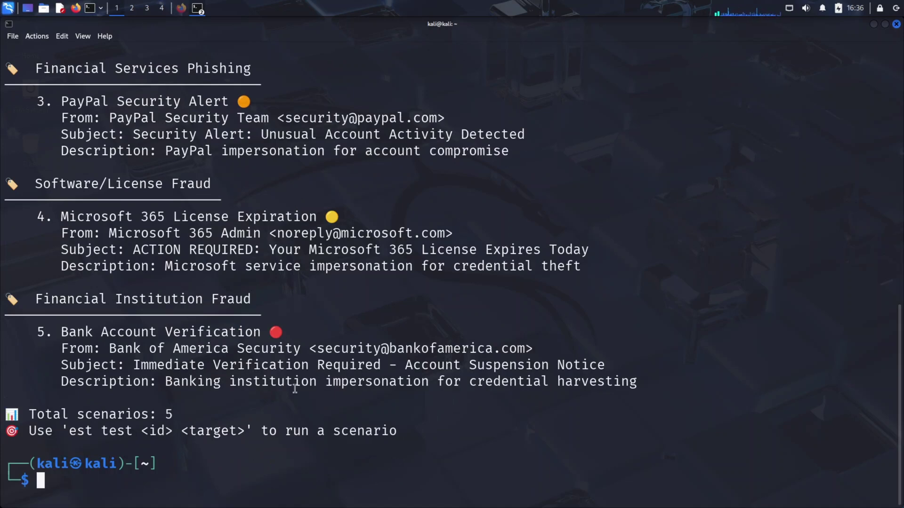
pyautogui.moveTo(246, 431); pyautogui.dragTo(68, 432)
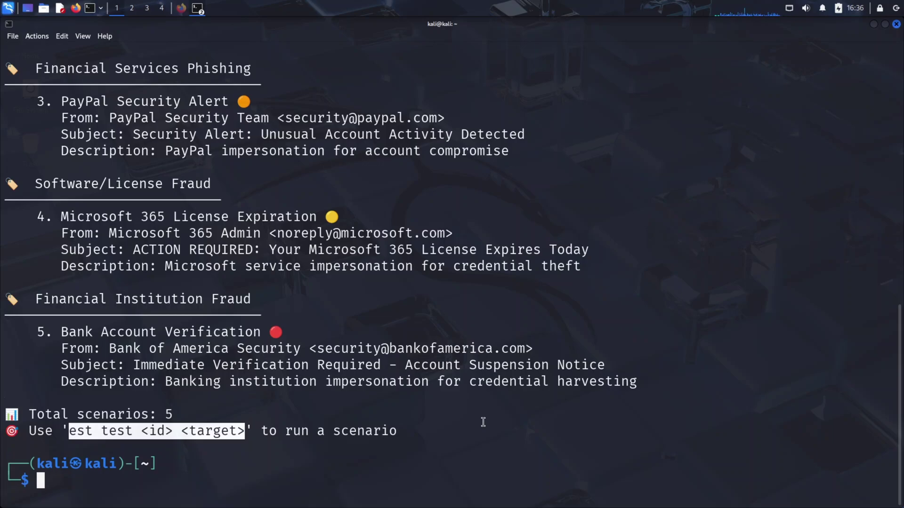
# - In Firefox, search 'temp mail', open temp-mail.org in a new tab, and copy the temporary address
pyautogui.hotkey('alt', 'Tab')
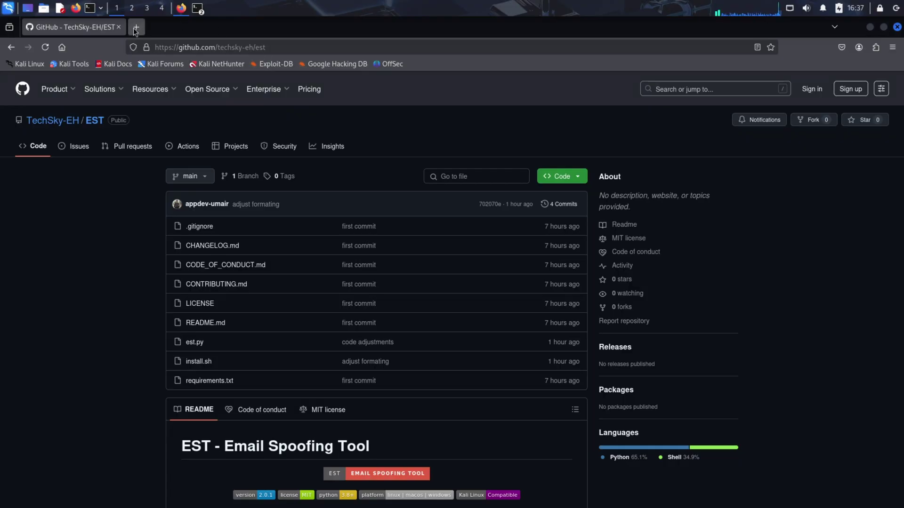
pyautogui.hotkey('ctrl', 't')
pyautogui.write('temp mail')
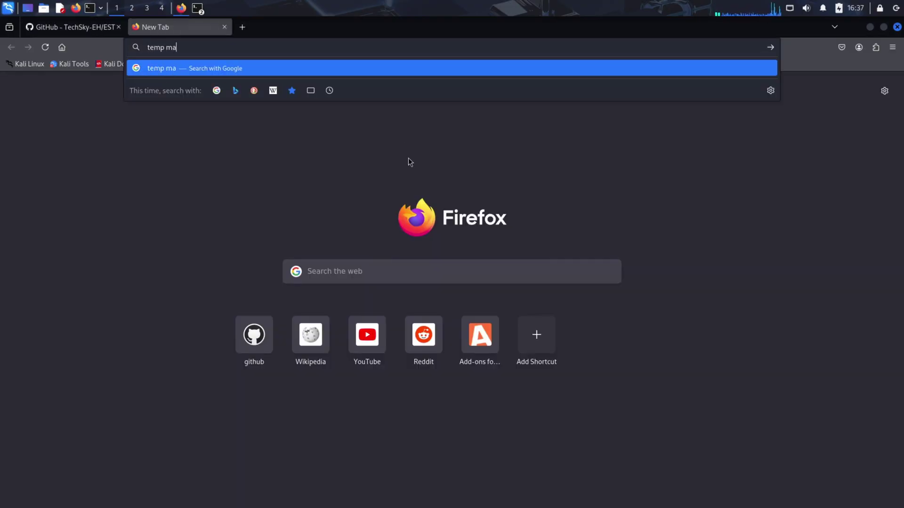
pyautogui.press('Return')
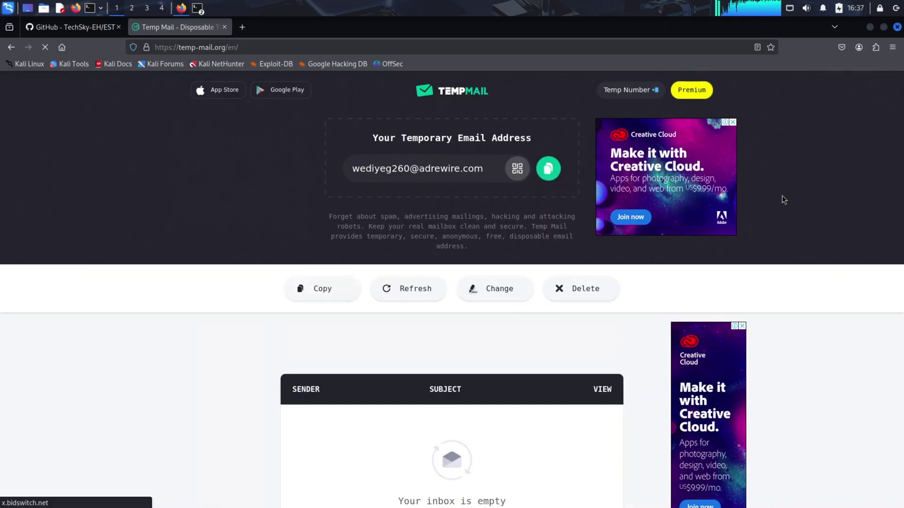
pyautogui.click(548, 168)
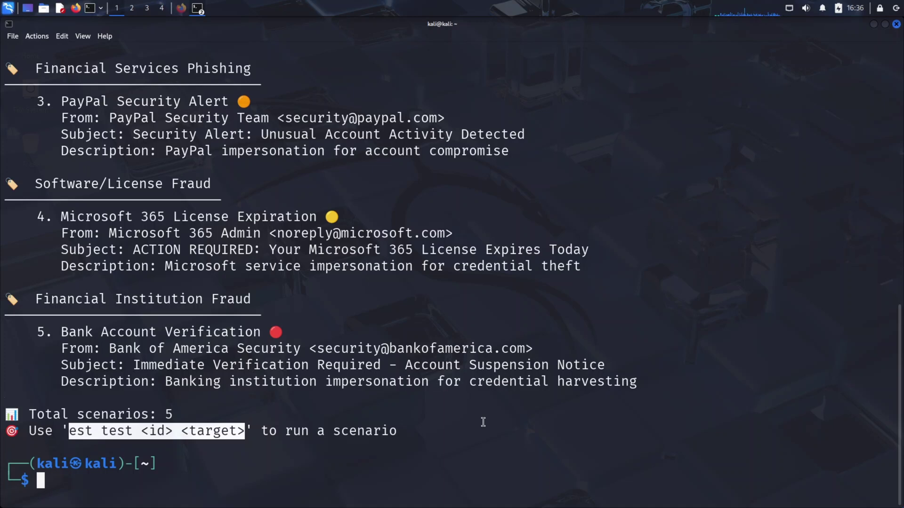
pyautogui.write('e')
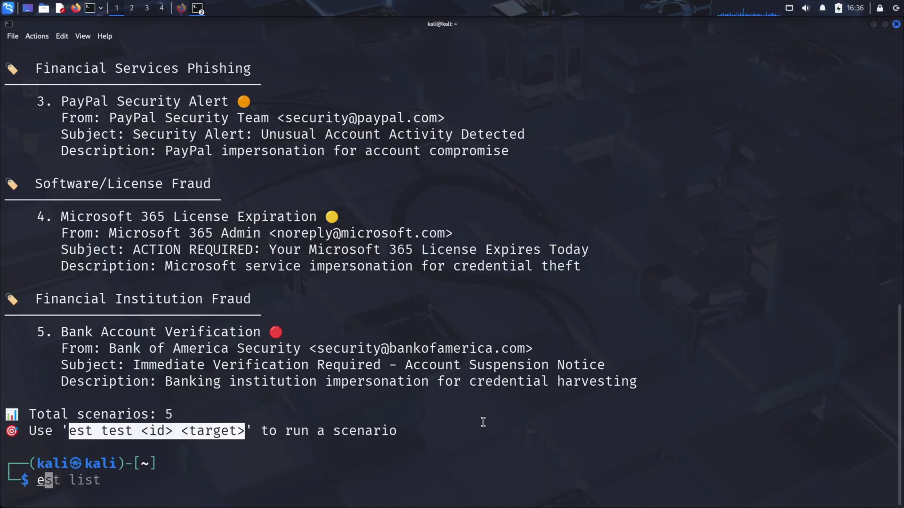
pyautogui.write('st test 1')
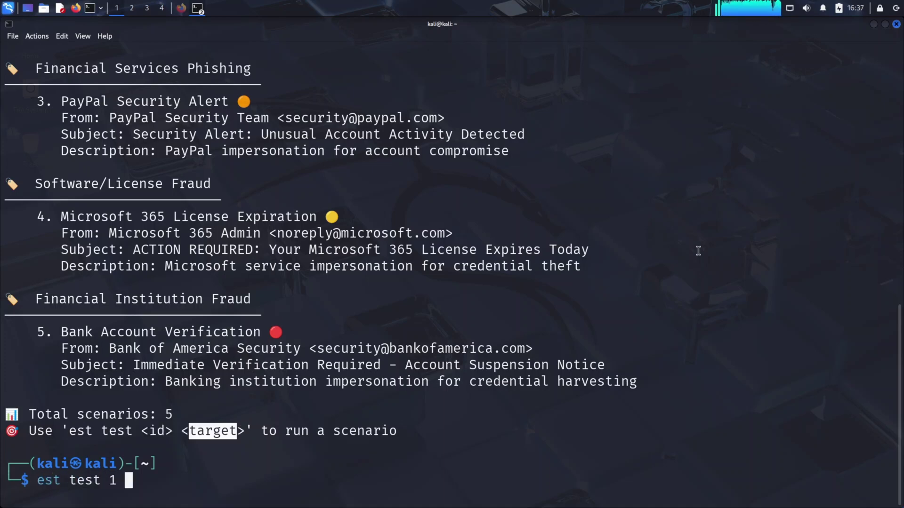
# - Run est test 1 with the pasted temporary address to send the CEO Fraud email
pyautogui.rightClick(698, 252)
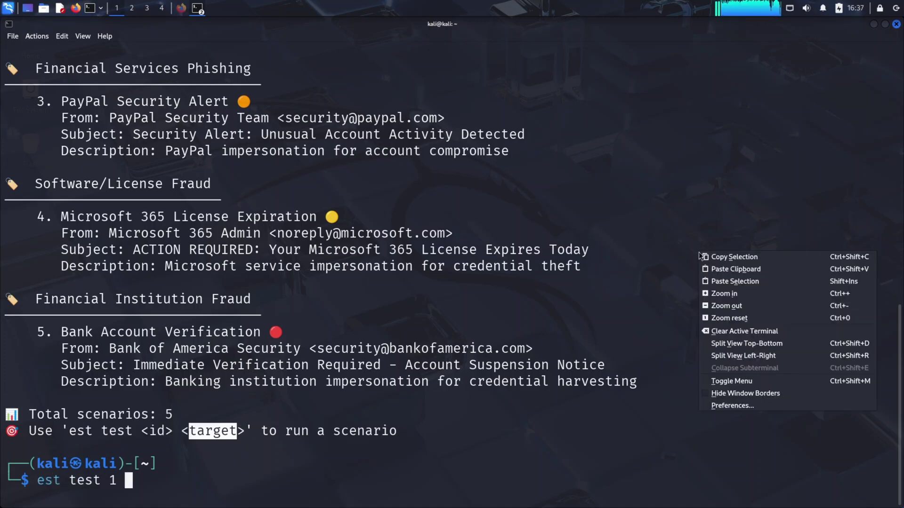
pyautogui.click(793, 269)
pyautogui.press('Return')
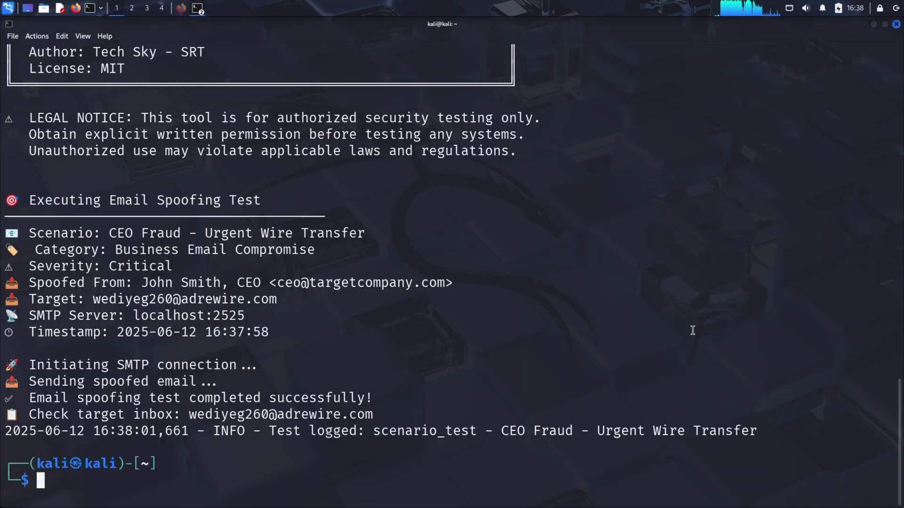
# - In Temp Mail, open the 'URGENT: Wire Transfer Authorization Required' email from John Smith, CEO
pyautogui.hotkey('alt', 'Tab')
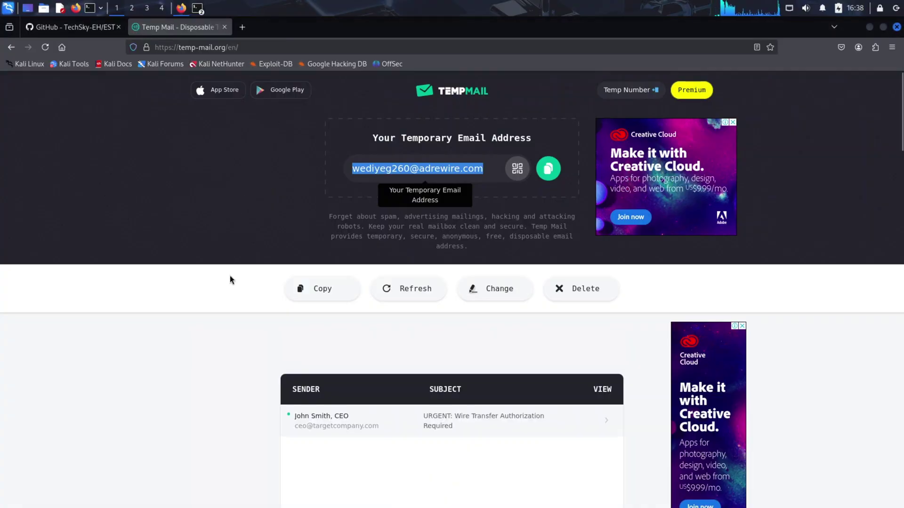
pyautogui.scroll(-3, 164, 389)
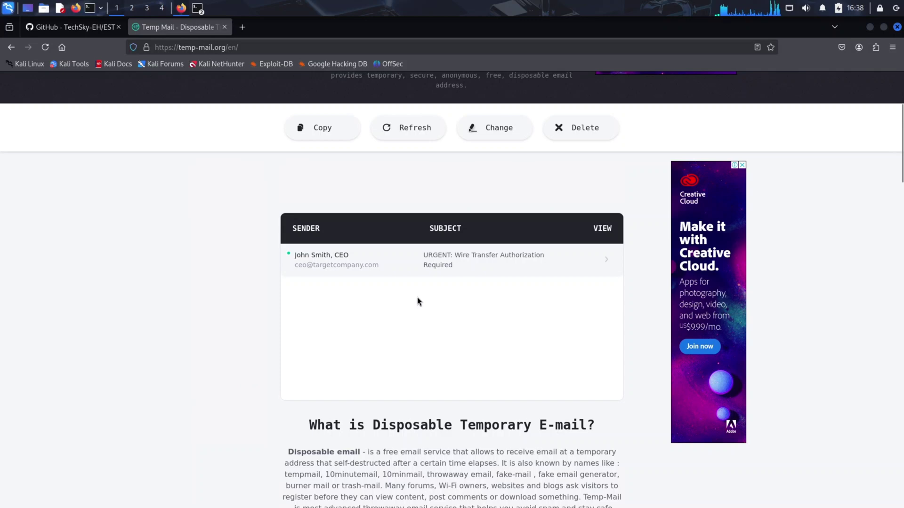
pyautogui.click(400, 258)
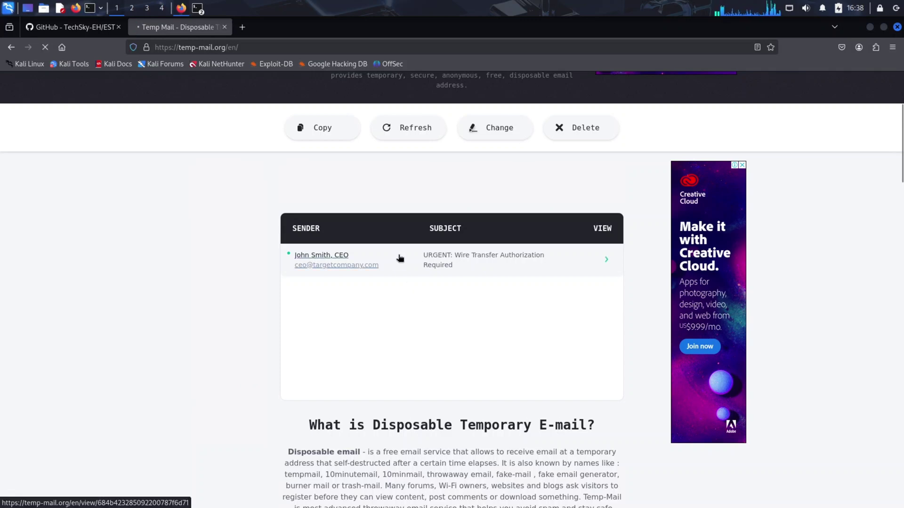
pyautogui.scroll(-2, 736, 315)
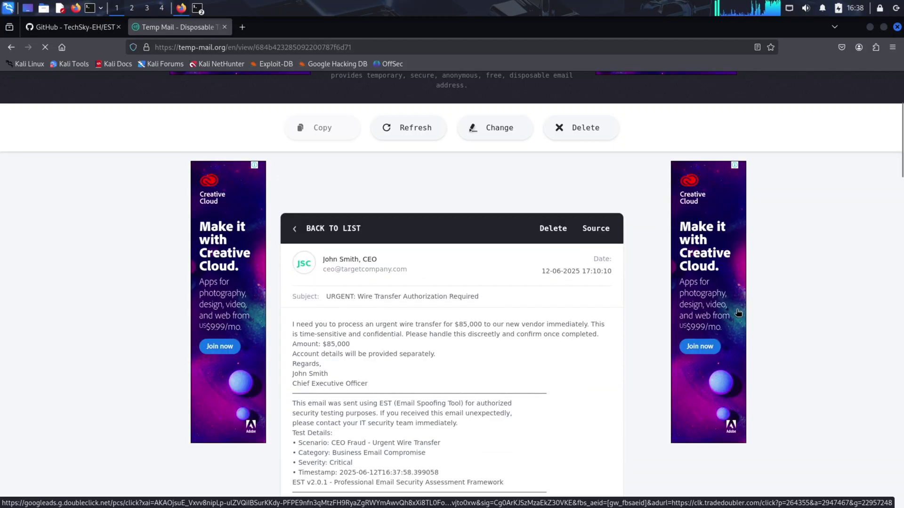
pyautogui.scroll(-2, 737, 312)
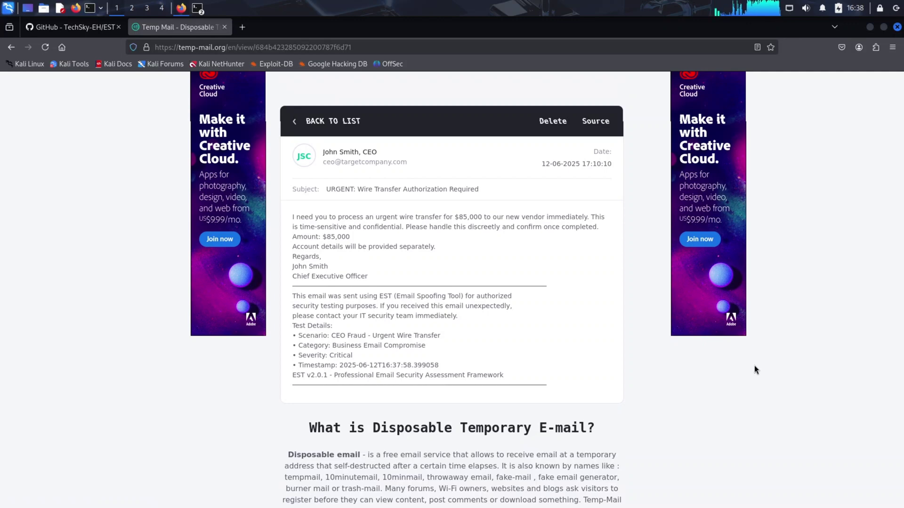
pyautogui.scroll(3, 755, 367)
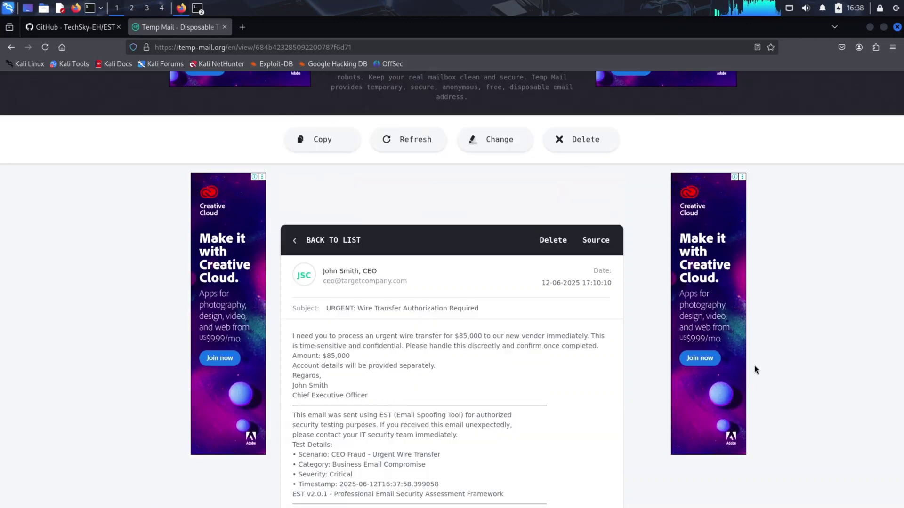
pyautogui.scroll(4, 755, 366)
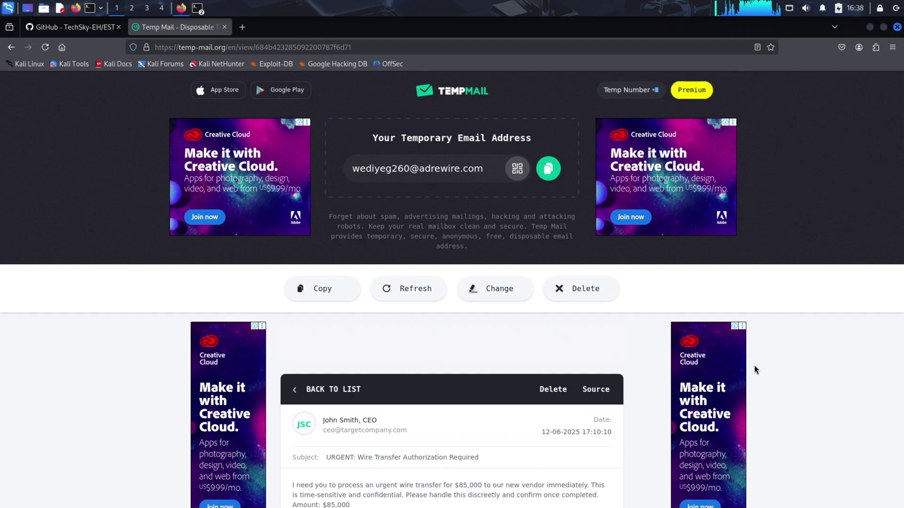
pyautogui.click(870, 29)
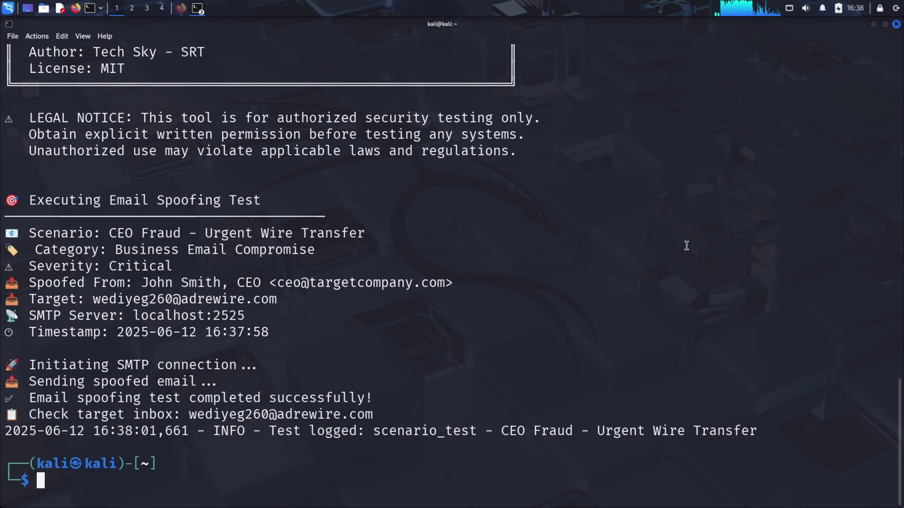
pyautogui.write('clear')
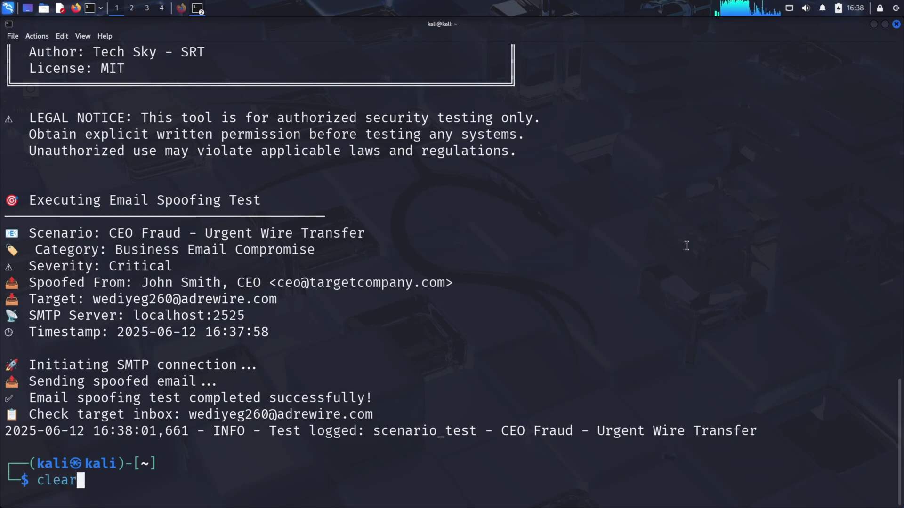
pyautogui.press('Return')
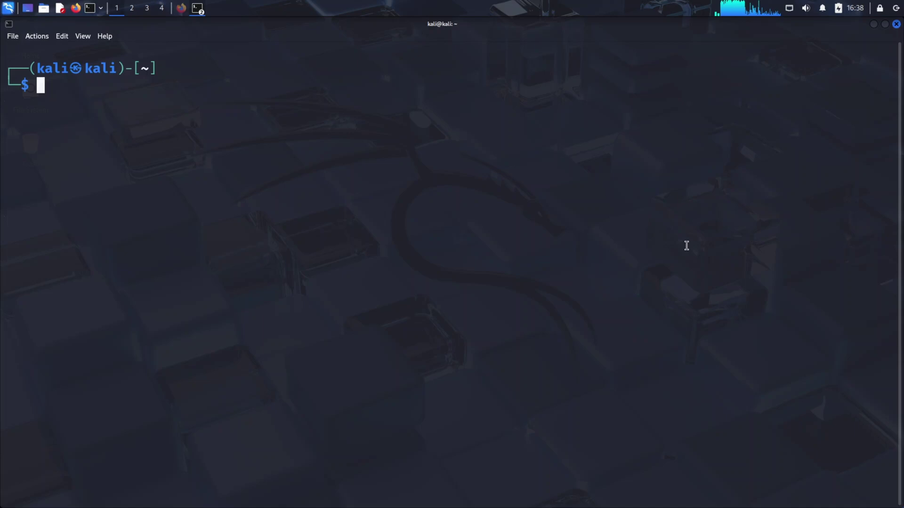
pyautogui.write('est custom --from')
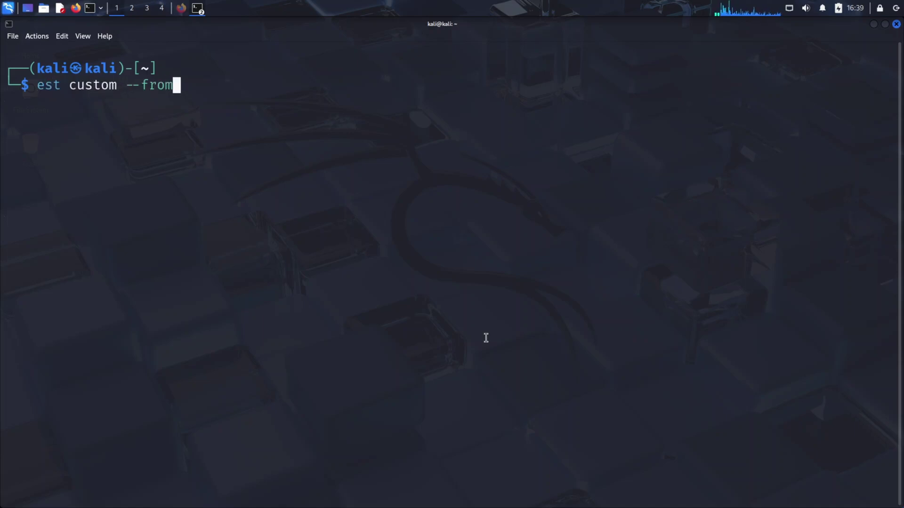
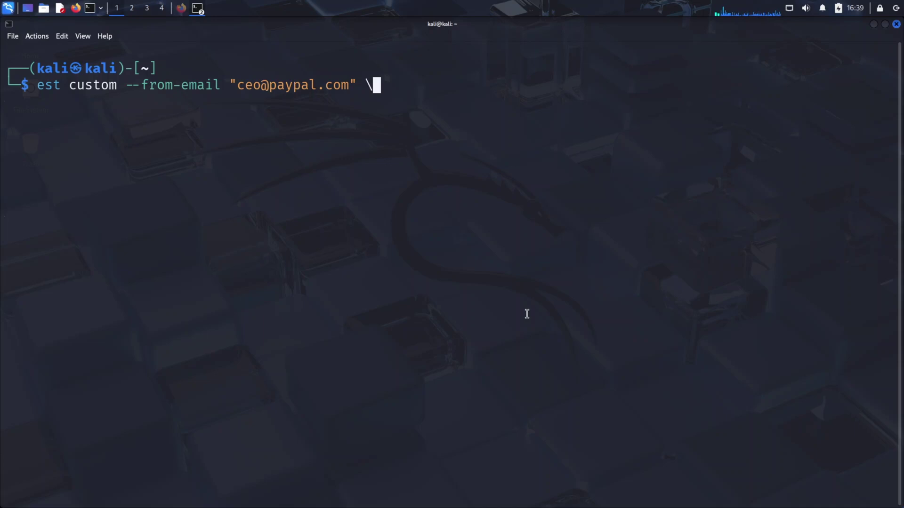
pyautogui.press('Return')
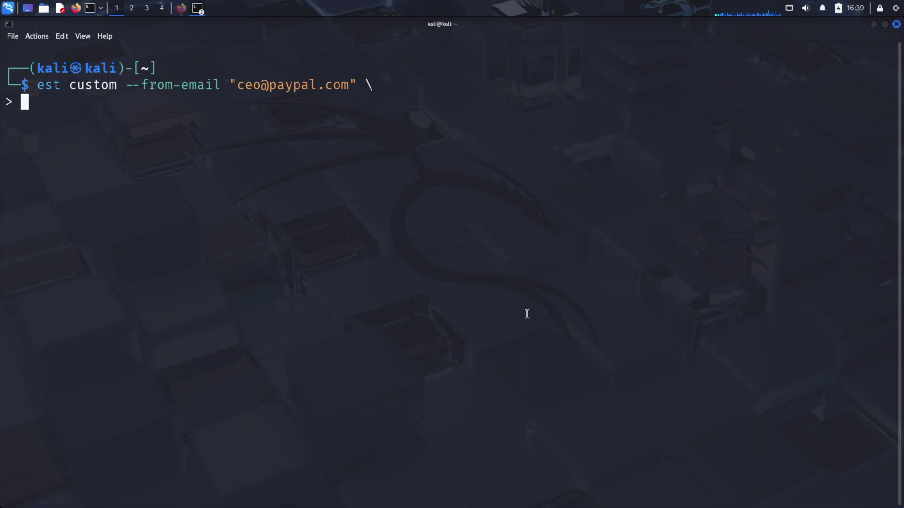
pyautogui.write('--from-name "')
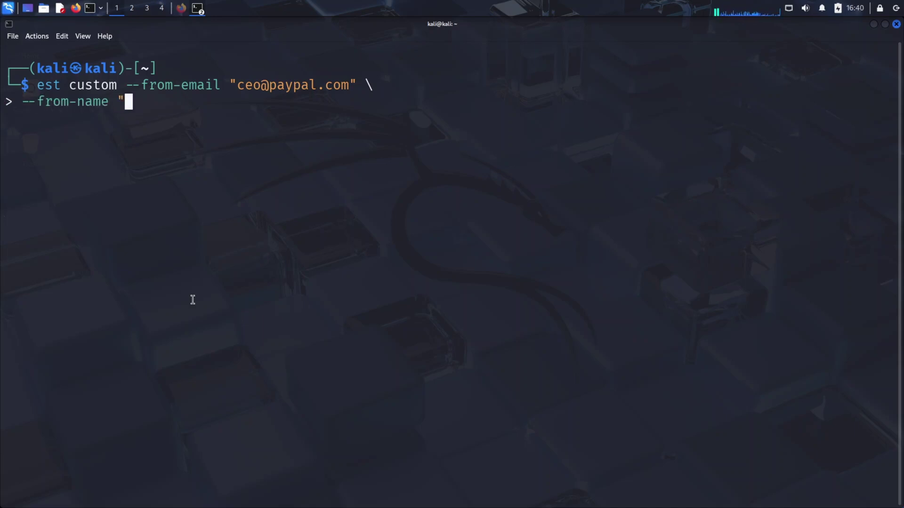
pyautogui.write('John Smith, CEO" \\')
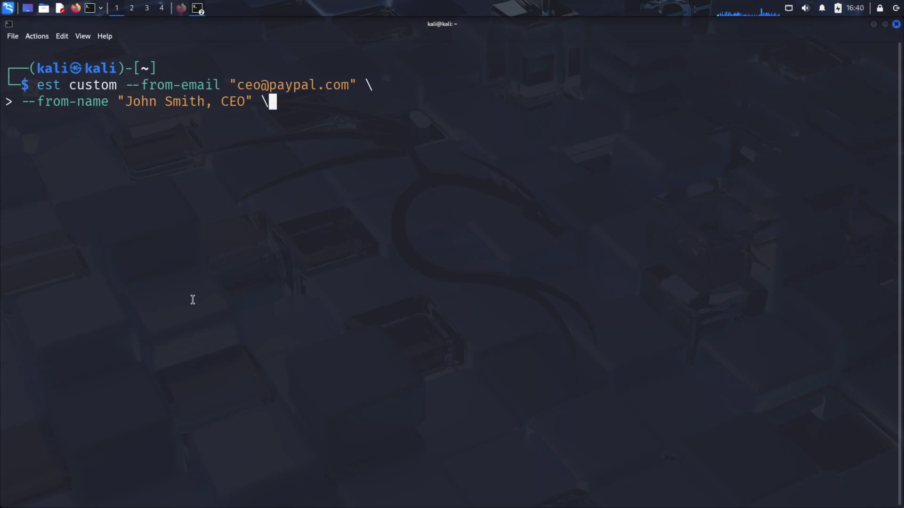
pyautogui.press('Return')
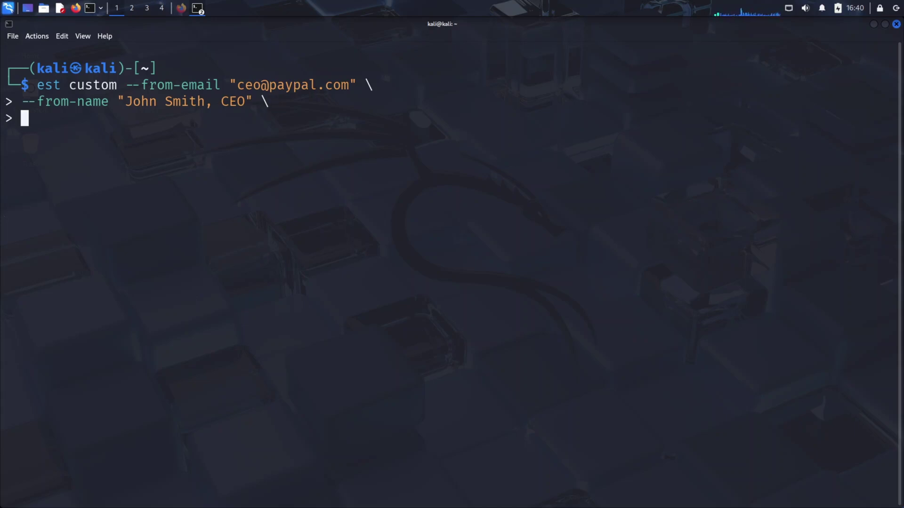
pyautogui.write('--subject "')
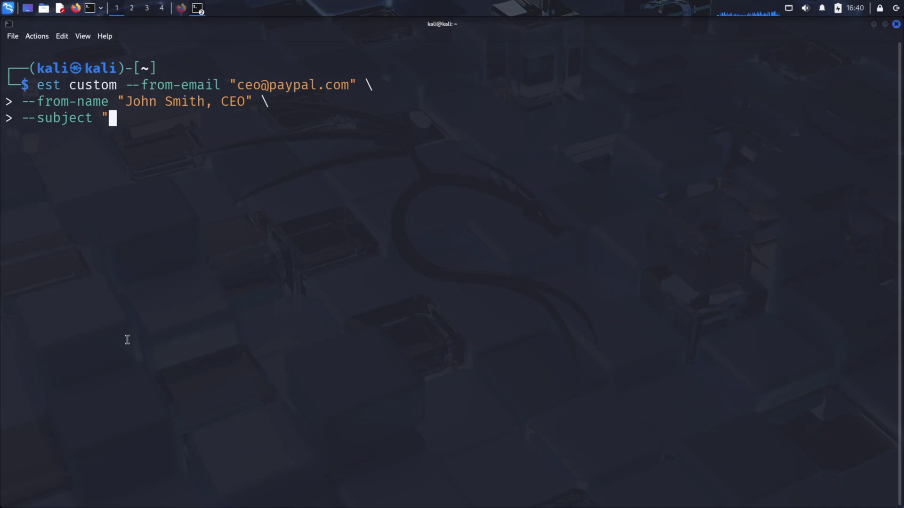
pyautogui.write('Urgent Request" \\')
# - Add subject 'Urgent Request', a Tech Sky body and the pasted temp address, then send
pyautogui.press('Return')
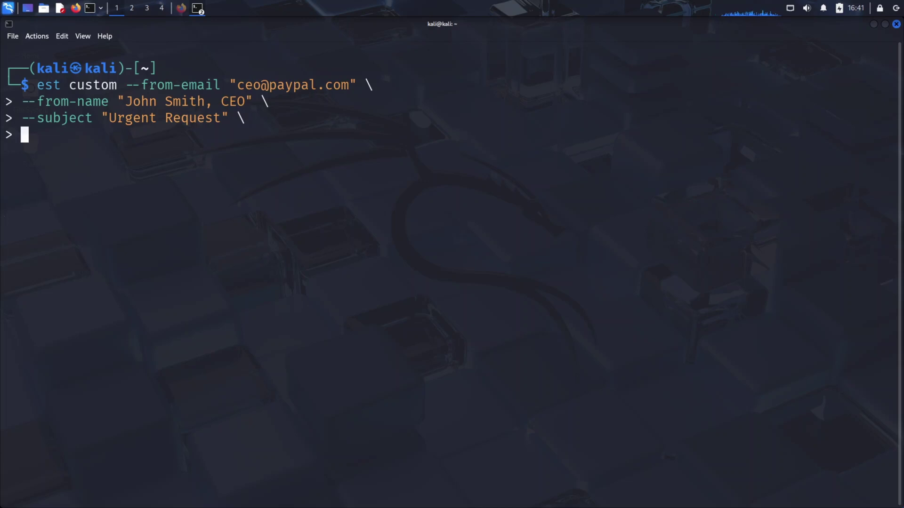
pyautogui.write('--bod')
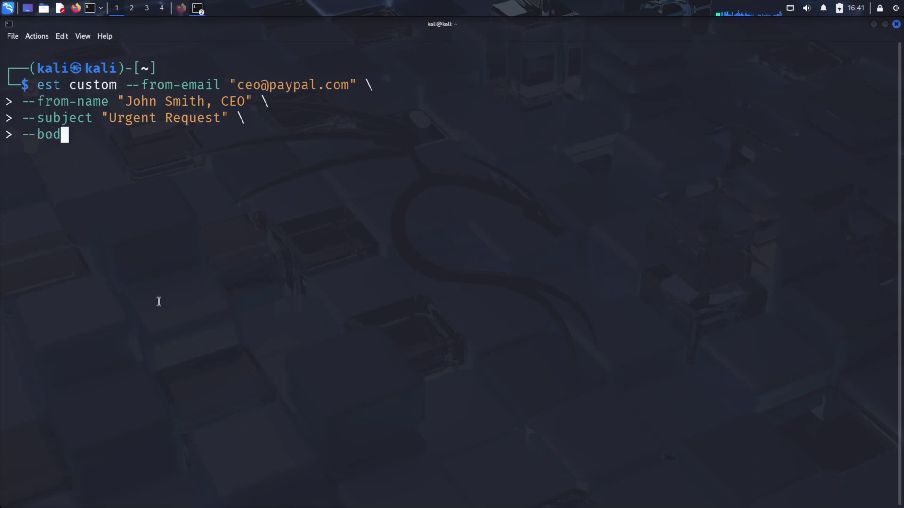
pyautogui.write('y "Subscribe ')
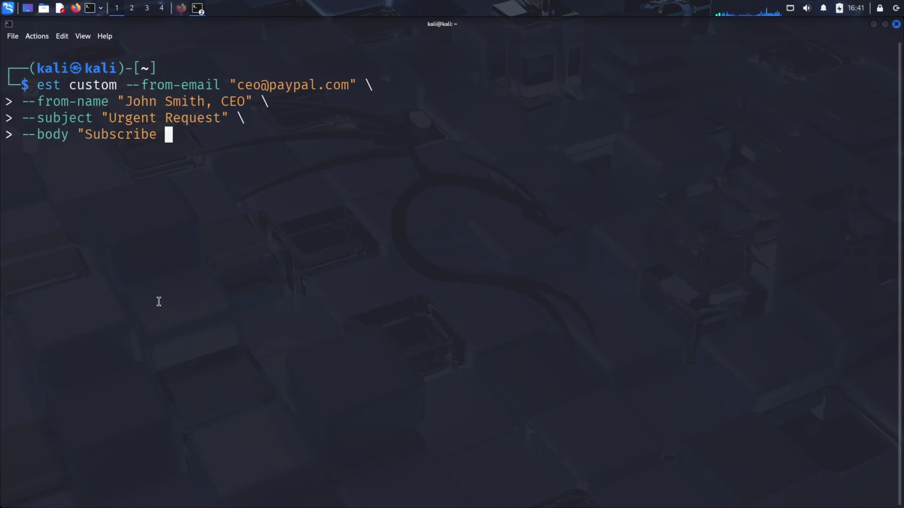
pyautogui.write('to Tech Sky - Ethical Hacking')
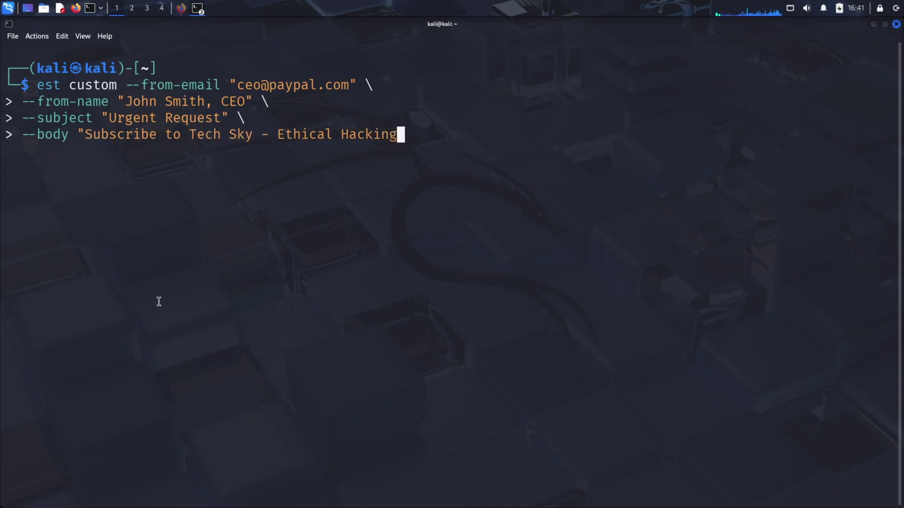
pyautogui.write('" \\')
pyautogui.press('Return')
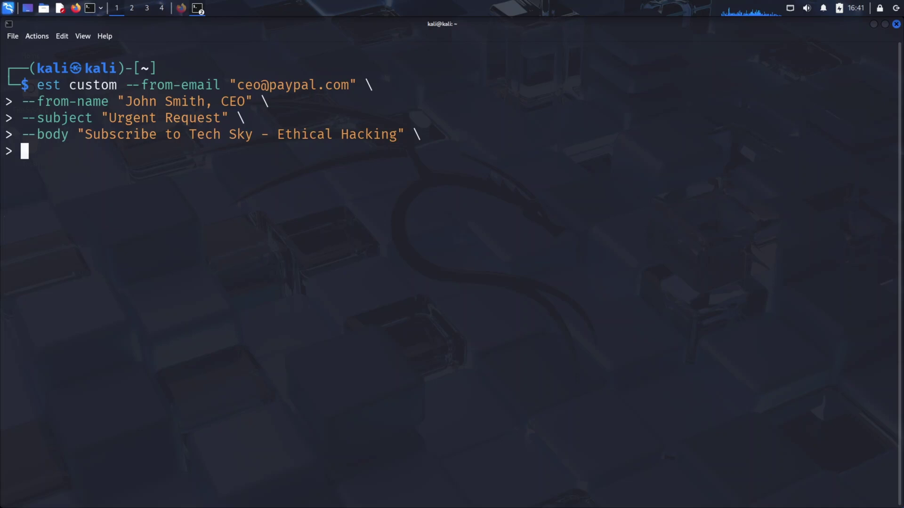
pyautogui.write('--target ')
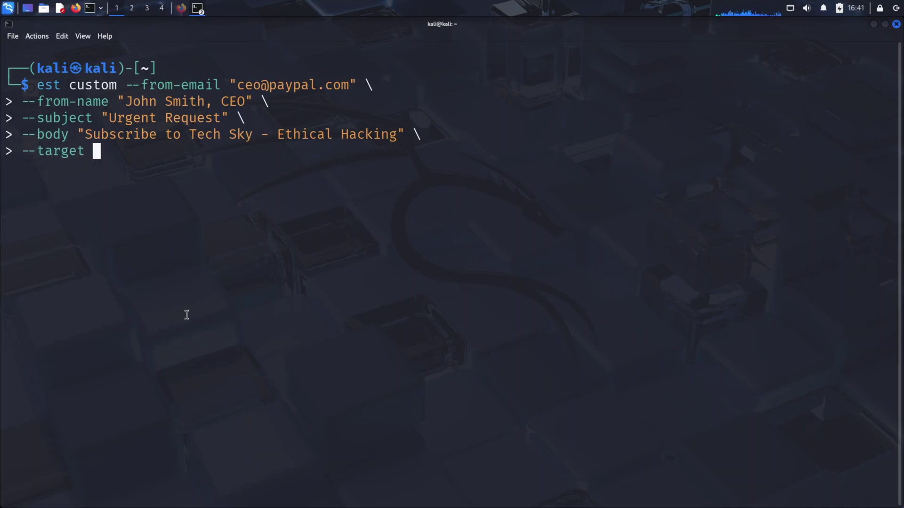
pyautogui.write('"')
pyautogui.click(181, 8)
pyautogui.hotkey('alt', 'Tab')
pyautogui.rightClick(494, 208)
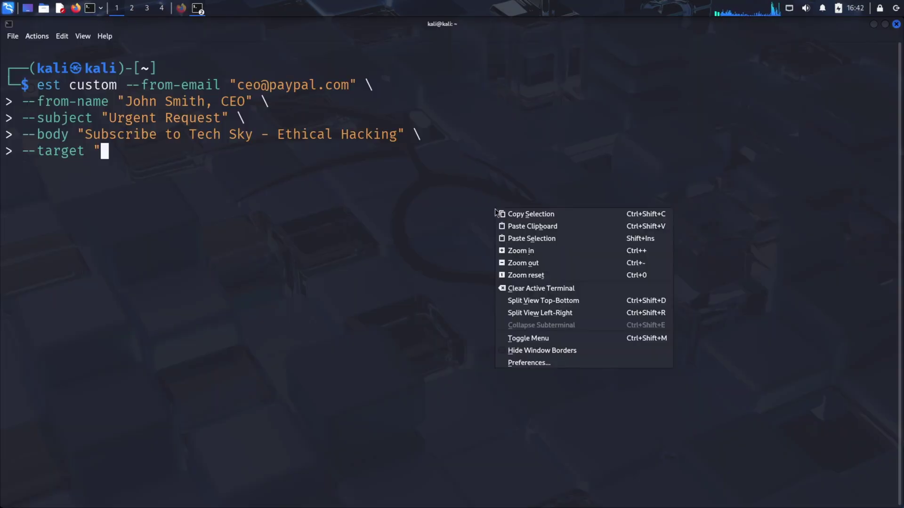
pyautogui.click(575, 221)
pyautogui.write('"')
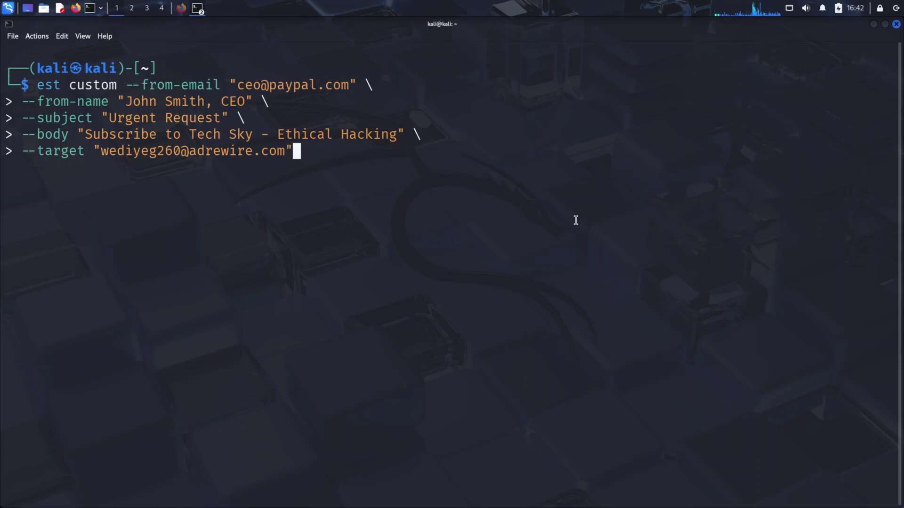
pyautogui.press('Return')
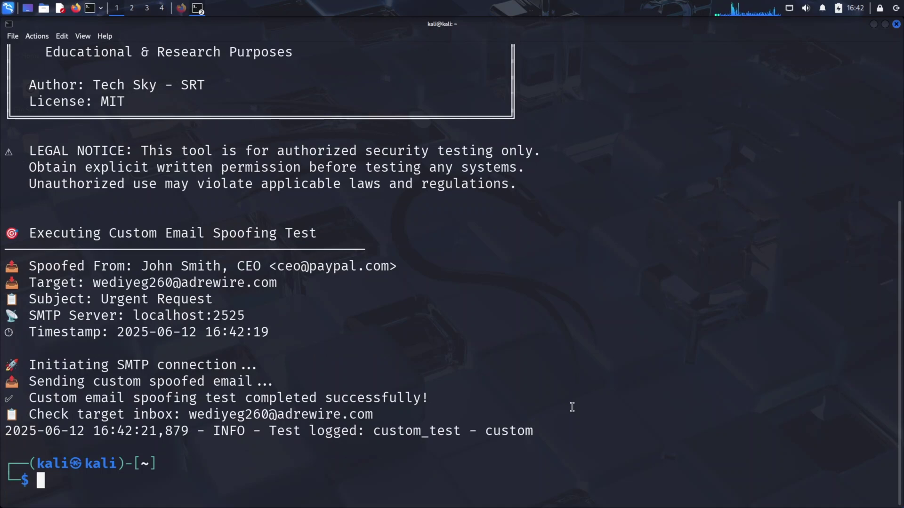
pyautogui.click(181, 8)
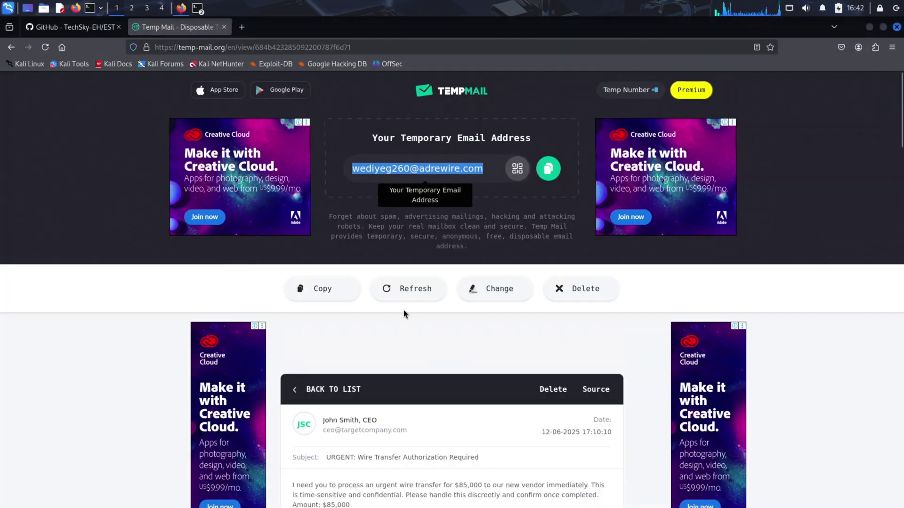
pyautogui.scroll(-3, 403, 310)
pyautogui.click(304, 174)
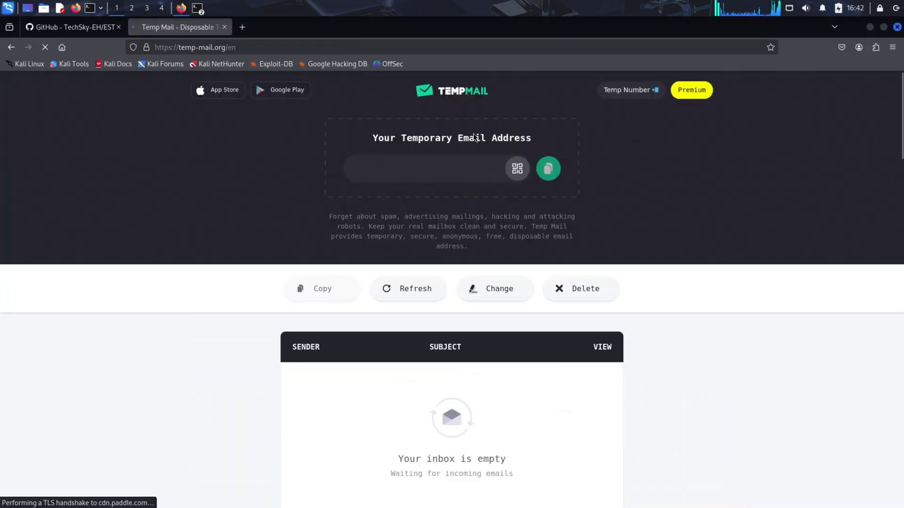
pyautogui.scroll(-3, 750, 280)
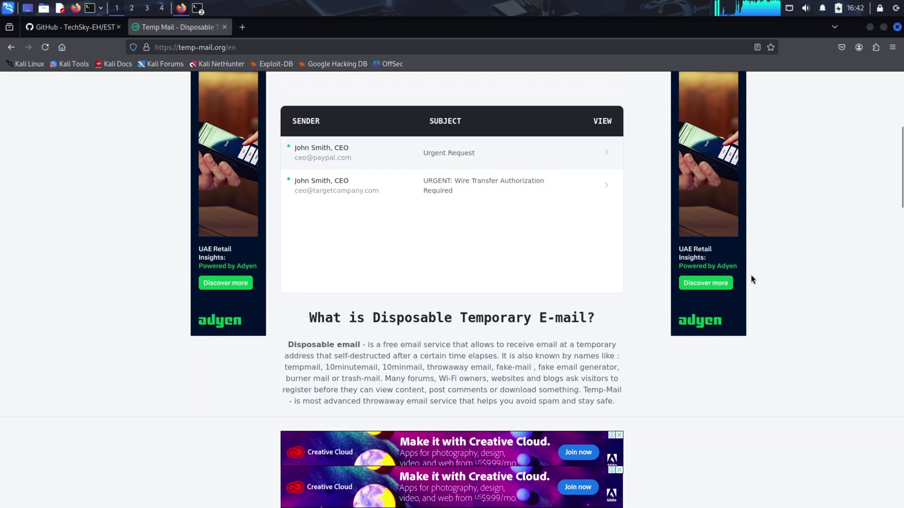
pyautogui.click(400, 158)
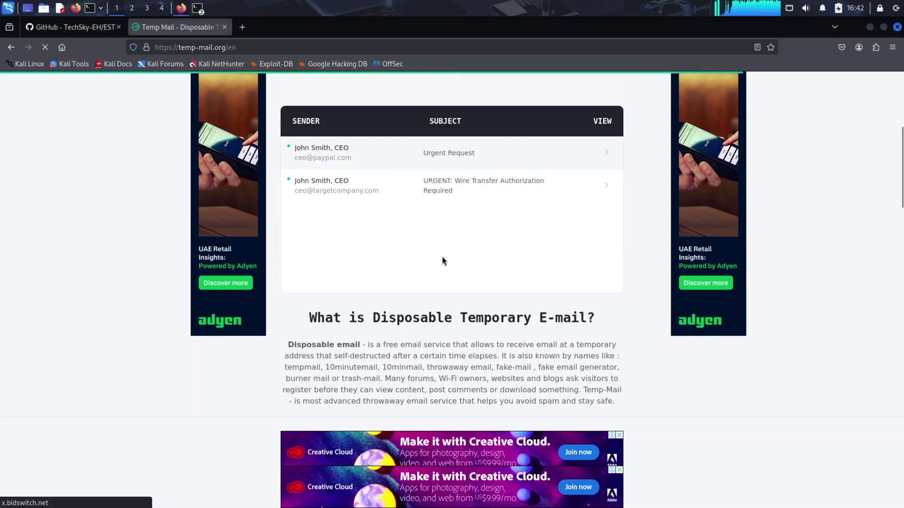
pyautogui.scroll(-4, 702, 353)
pyautogui.scroll(-3, 702, 353)
pyautogui.scroll(1, 368, 125)
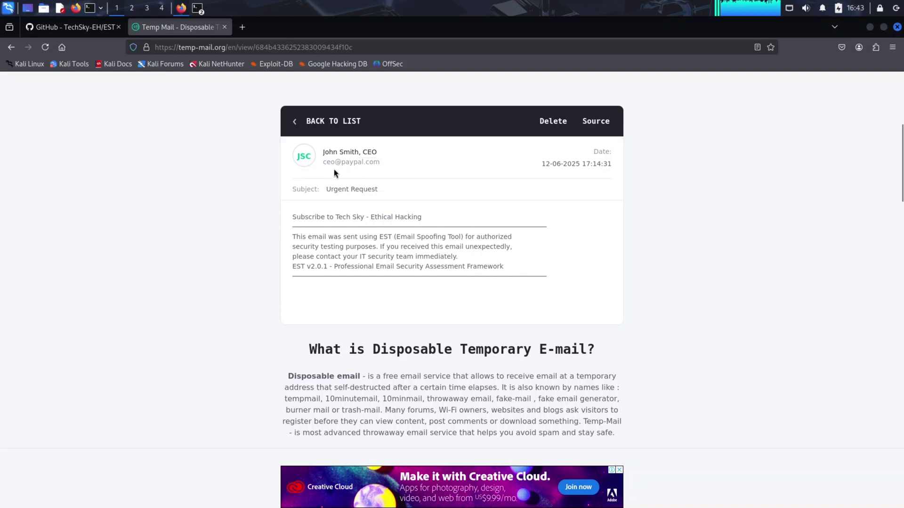
pyautogui.moveTo(358, 172); pyautogui.dragTo(322, 168)
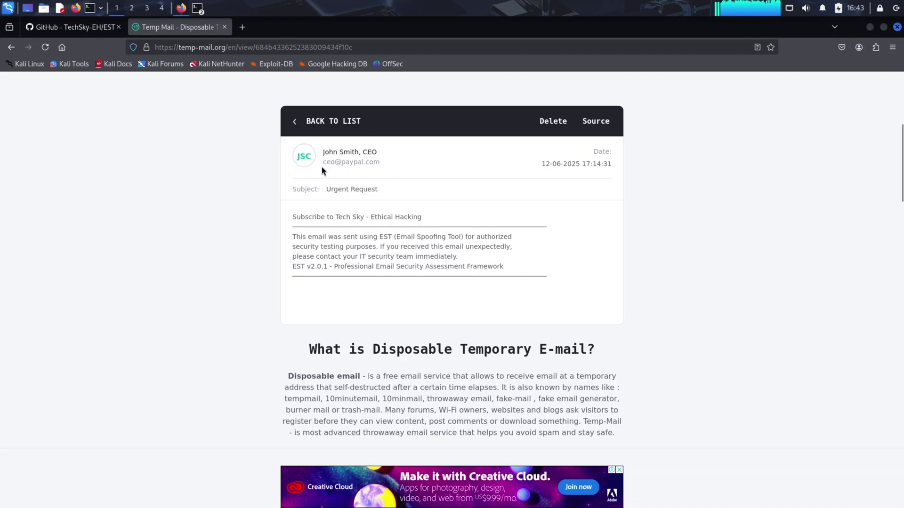
pyautogui.click(424, 166)
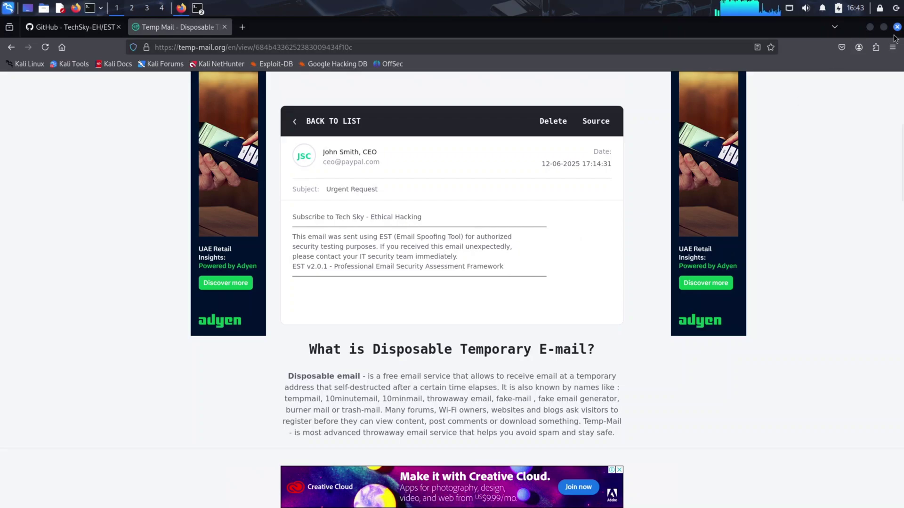
# - Return to the ~/EST terminal to view the SMTP log showing both delivered spoofs
pyautogui.click(197, 8)
pyautogui.click(181, 7)
pyautogui.click(205, 21)
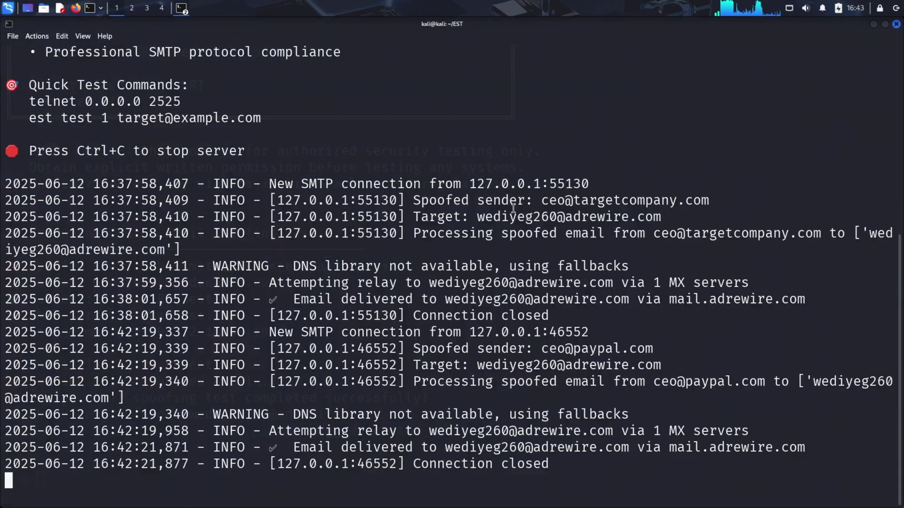